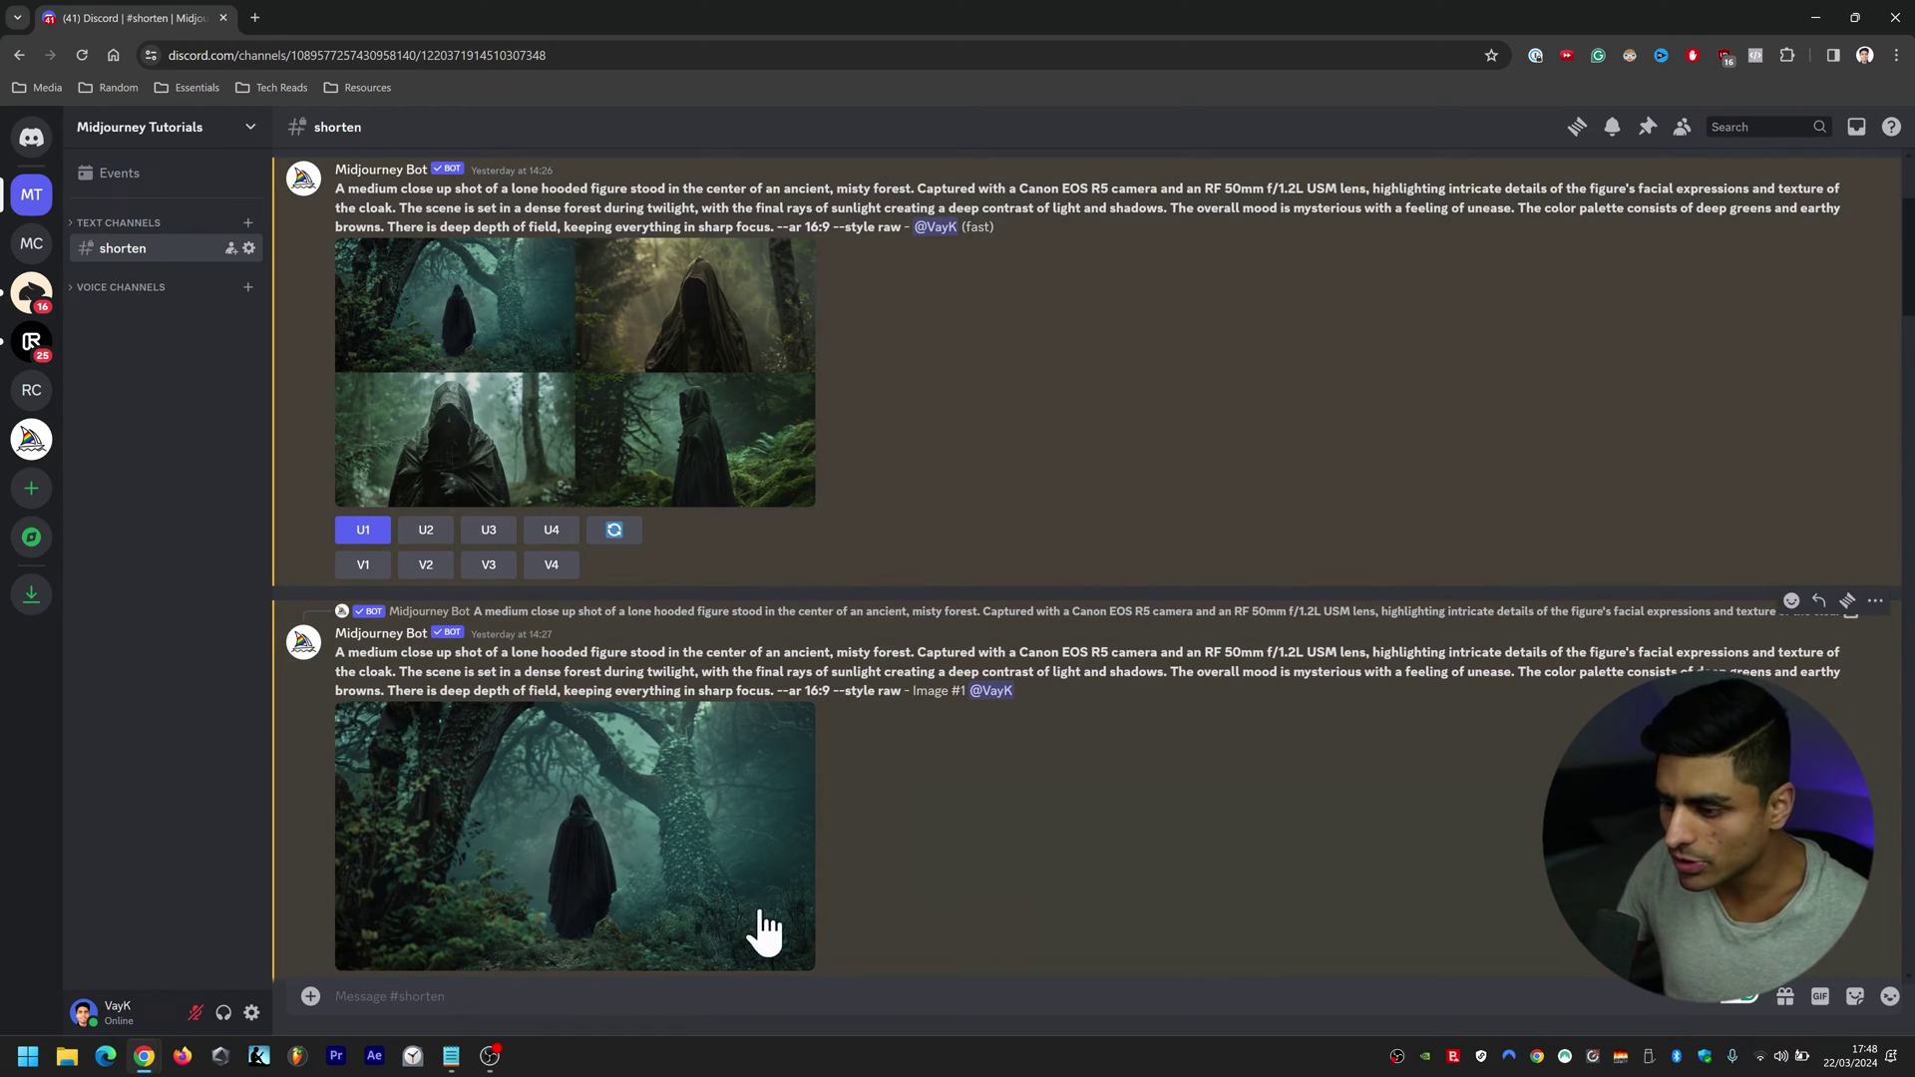
Run /shorten on the hooded-figure forest prompt copied from the first message
{"action": "type", "text": "/shorten"}
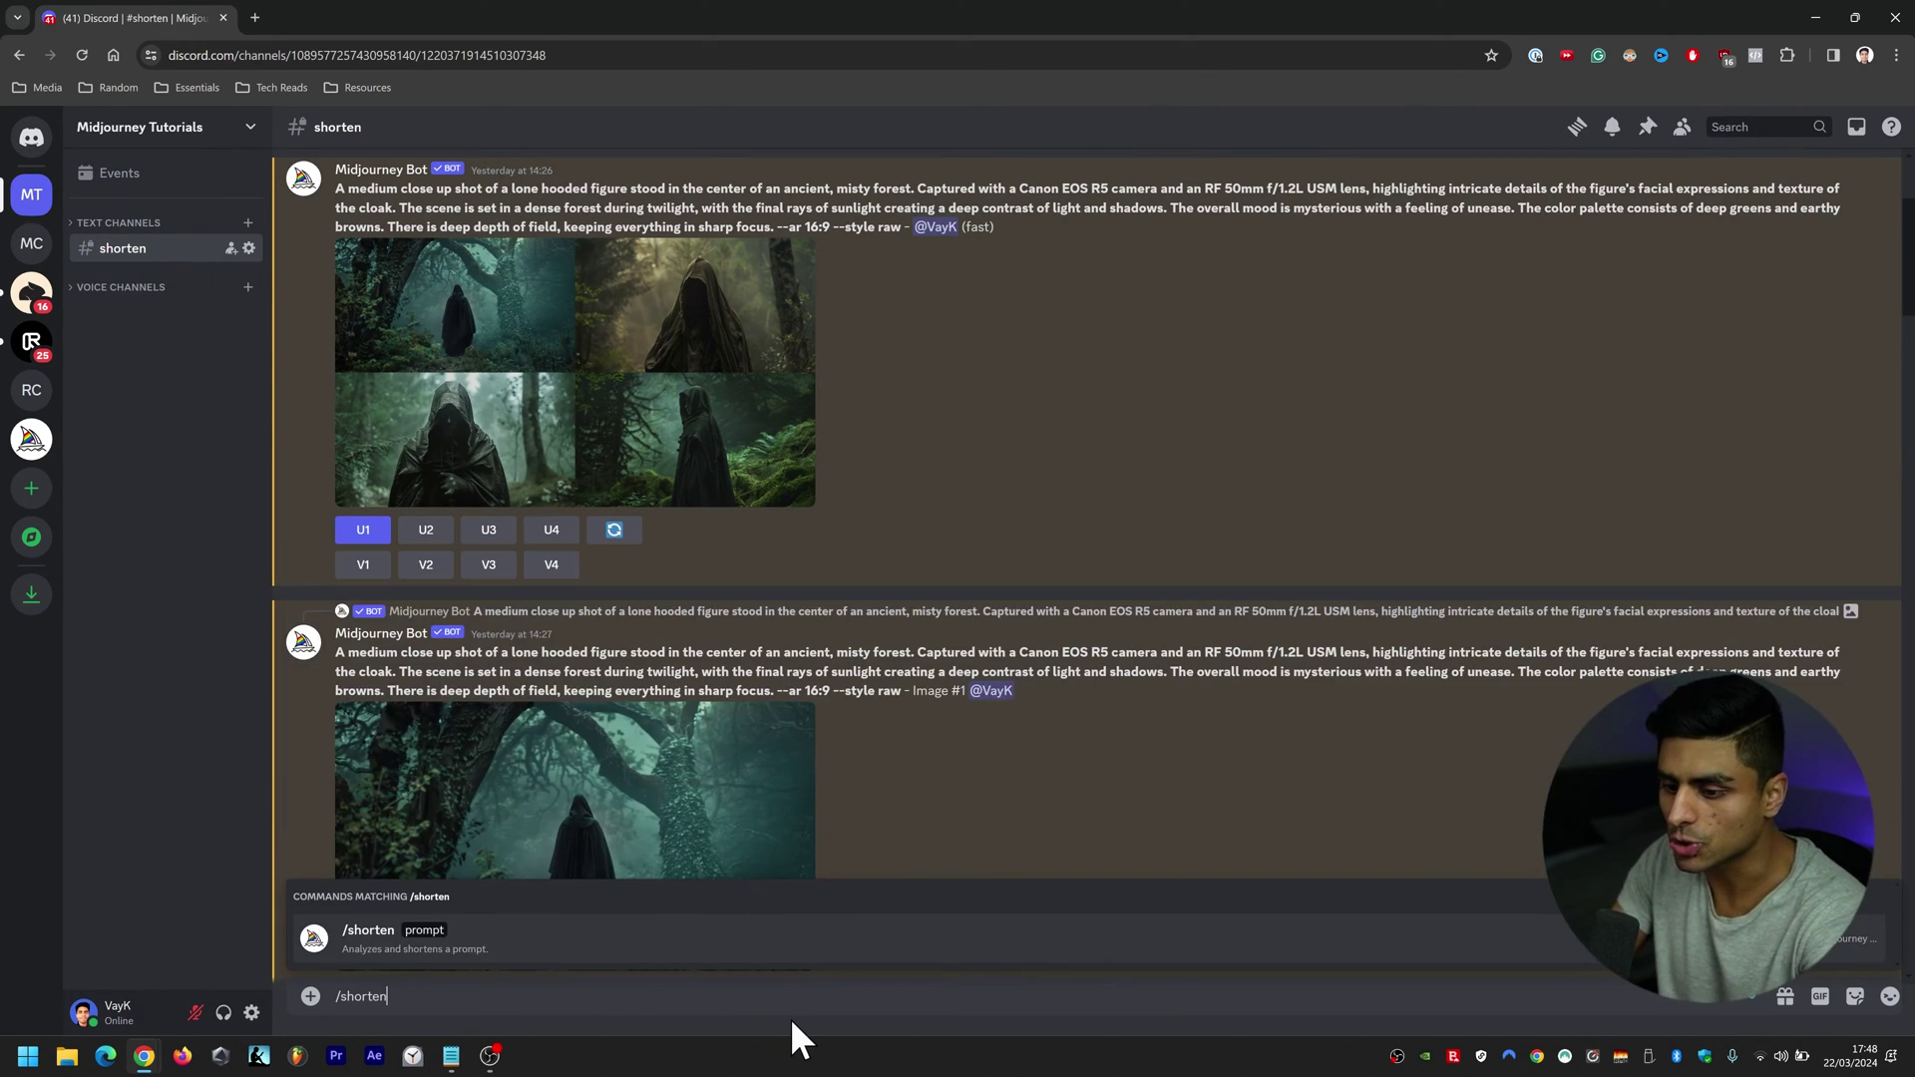
{"action": "key", "text": "Tab"}
{"action": "left_click_drag", "start_coordinate": [337, 188], "coordinate": [774, 227]}
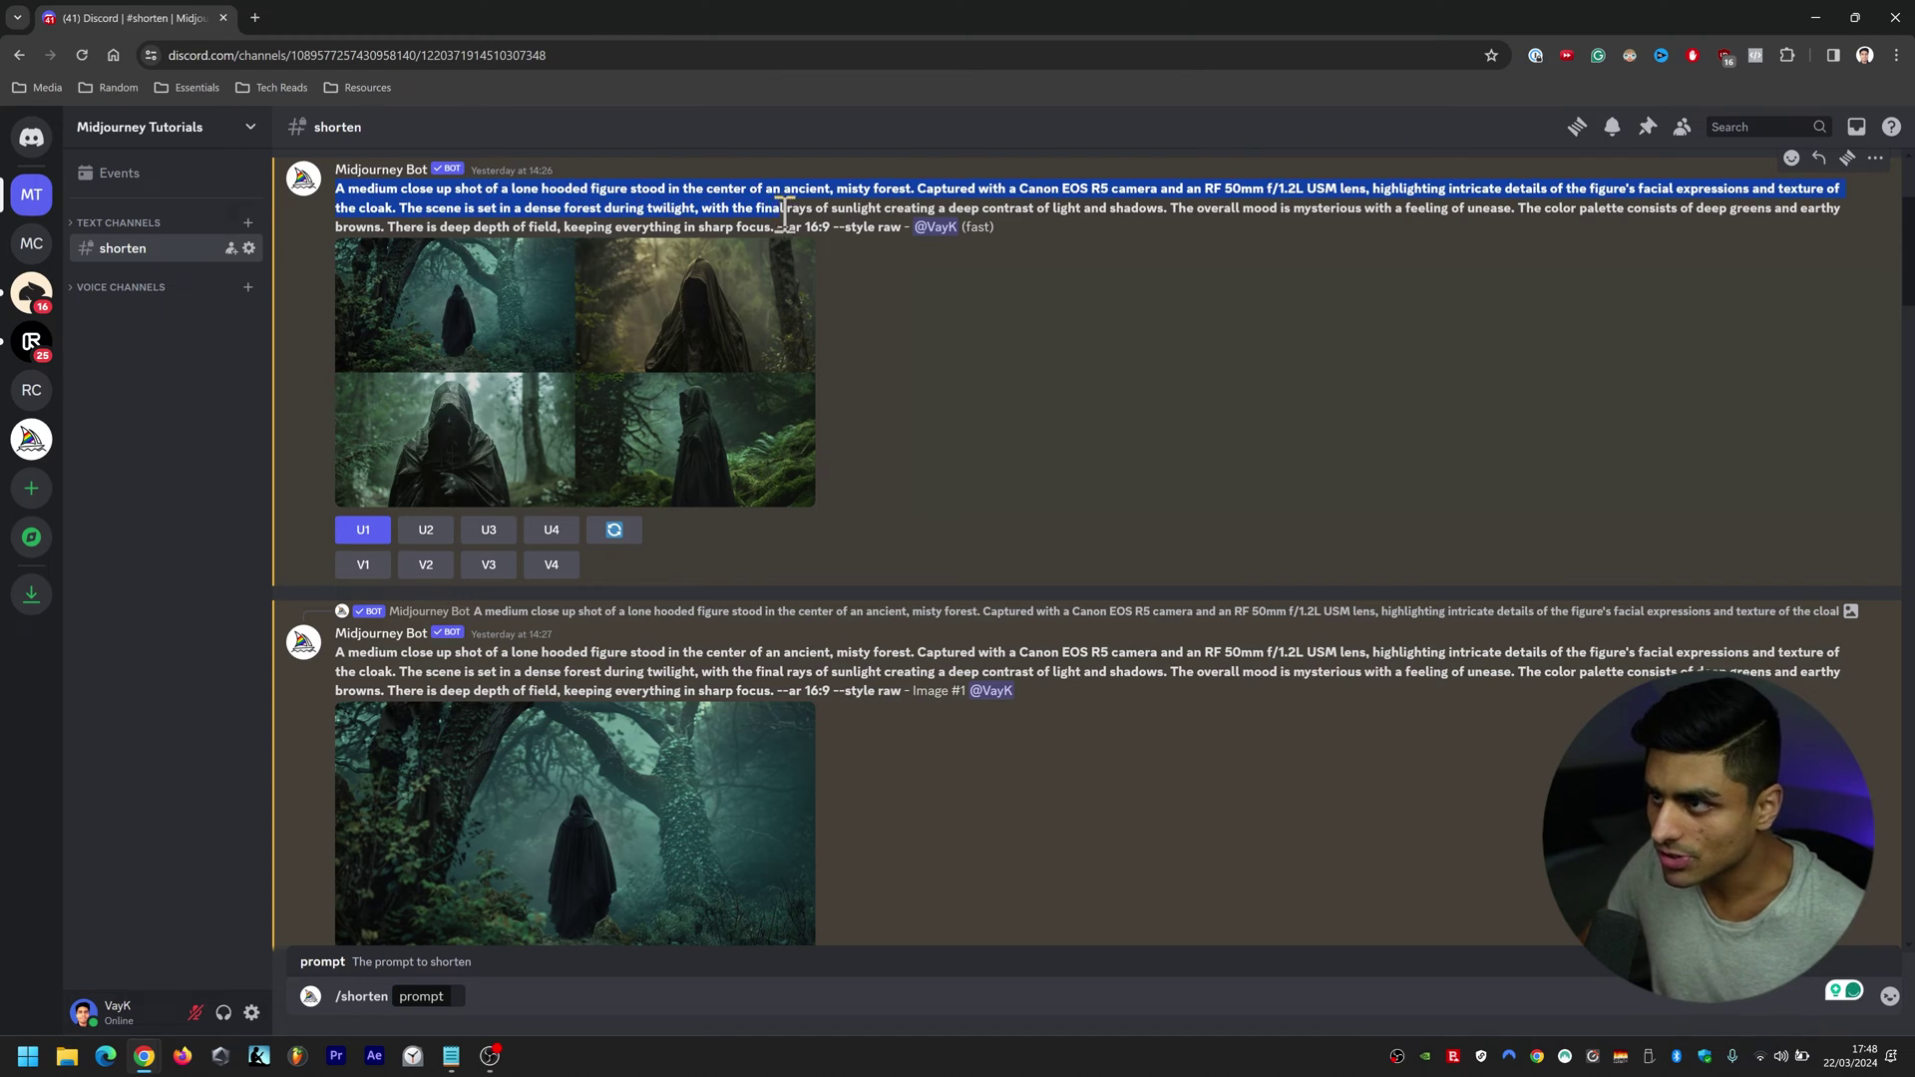
{"action": "key", "text": "ctrl+c"}
{"action": "key", "text": "ctrl+v"}
{"action": "key", "text": "Return"}
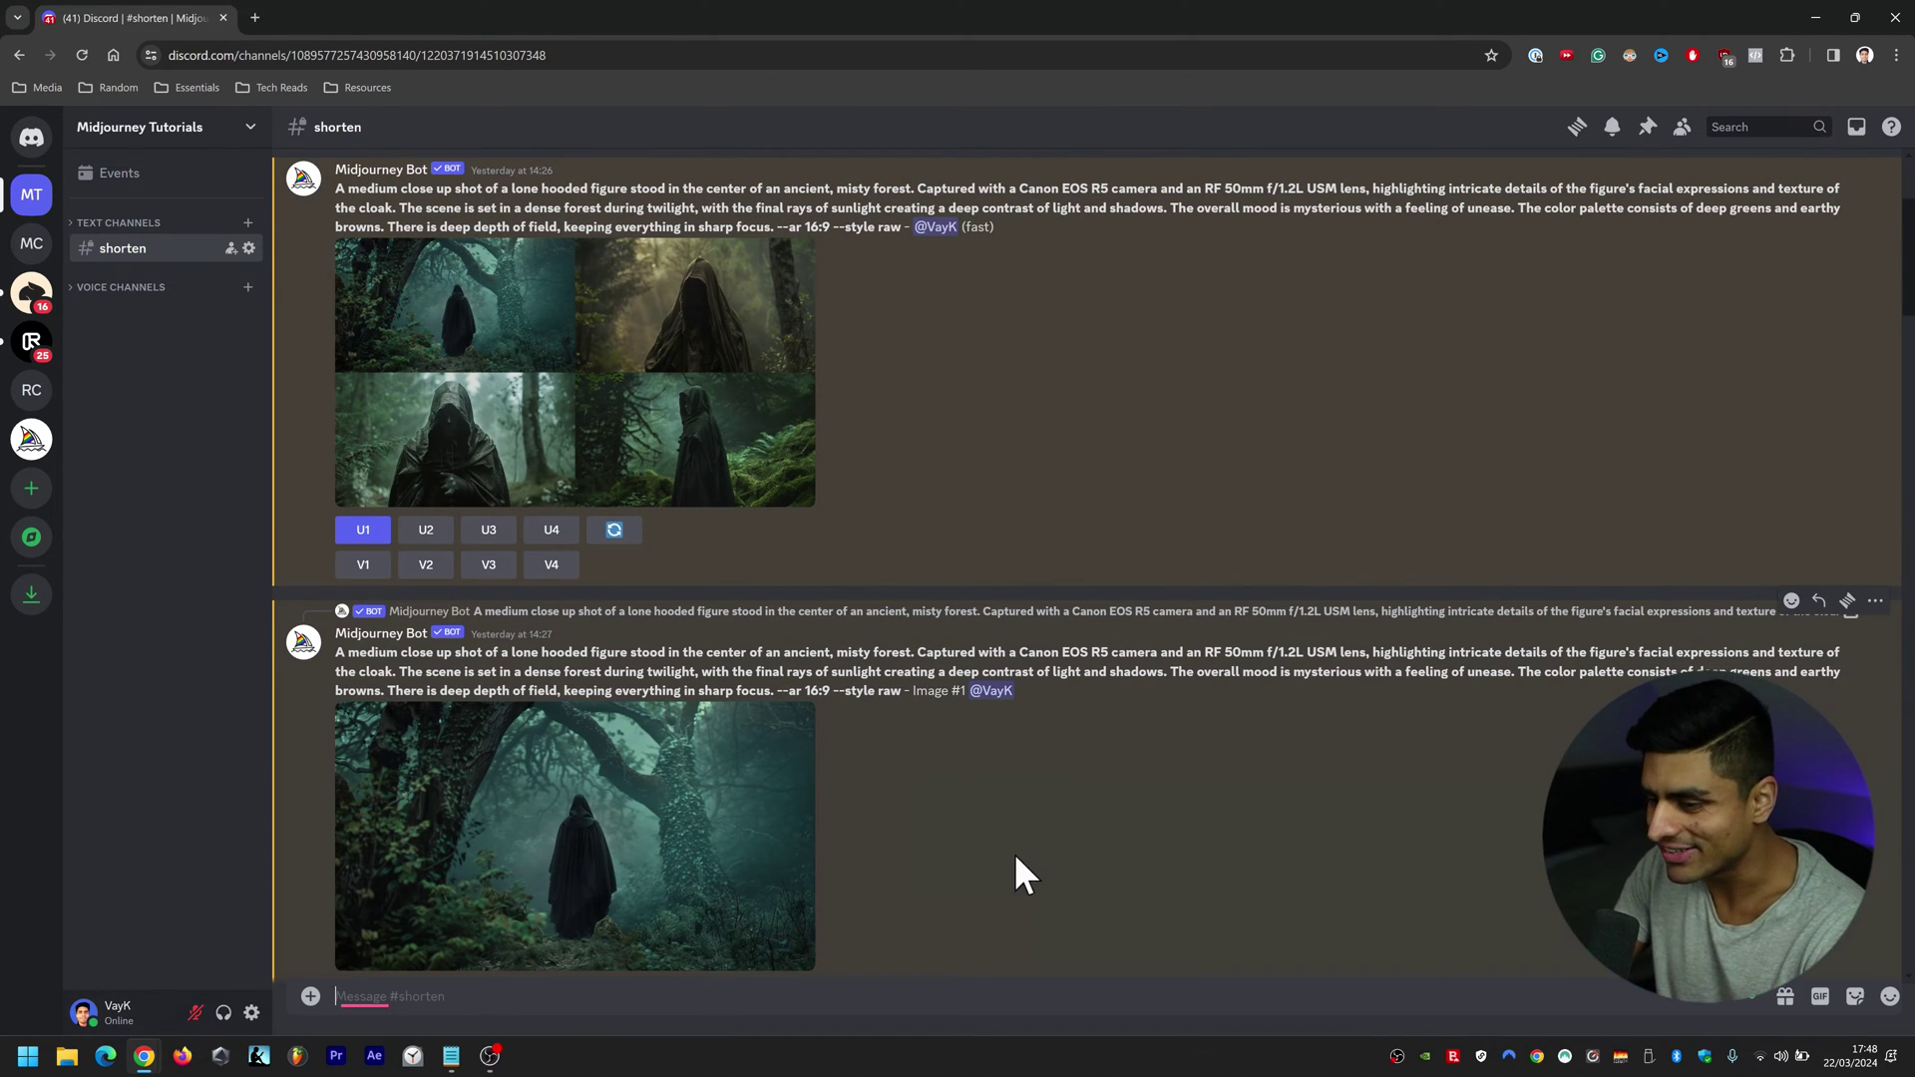
{"action": "scroll", "coordinate": [1172, 829], "scroll_direction": "down", "scroll_amount": 15}
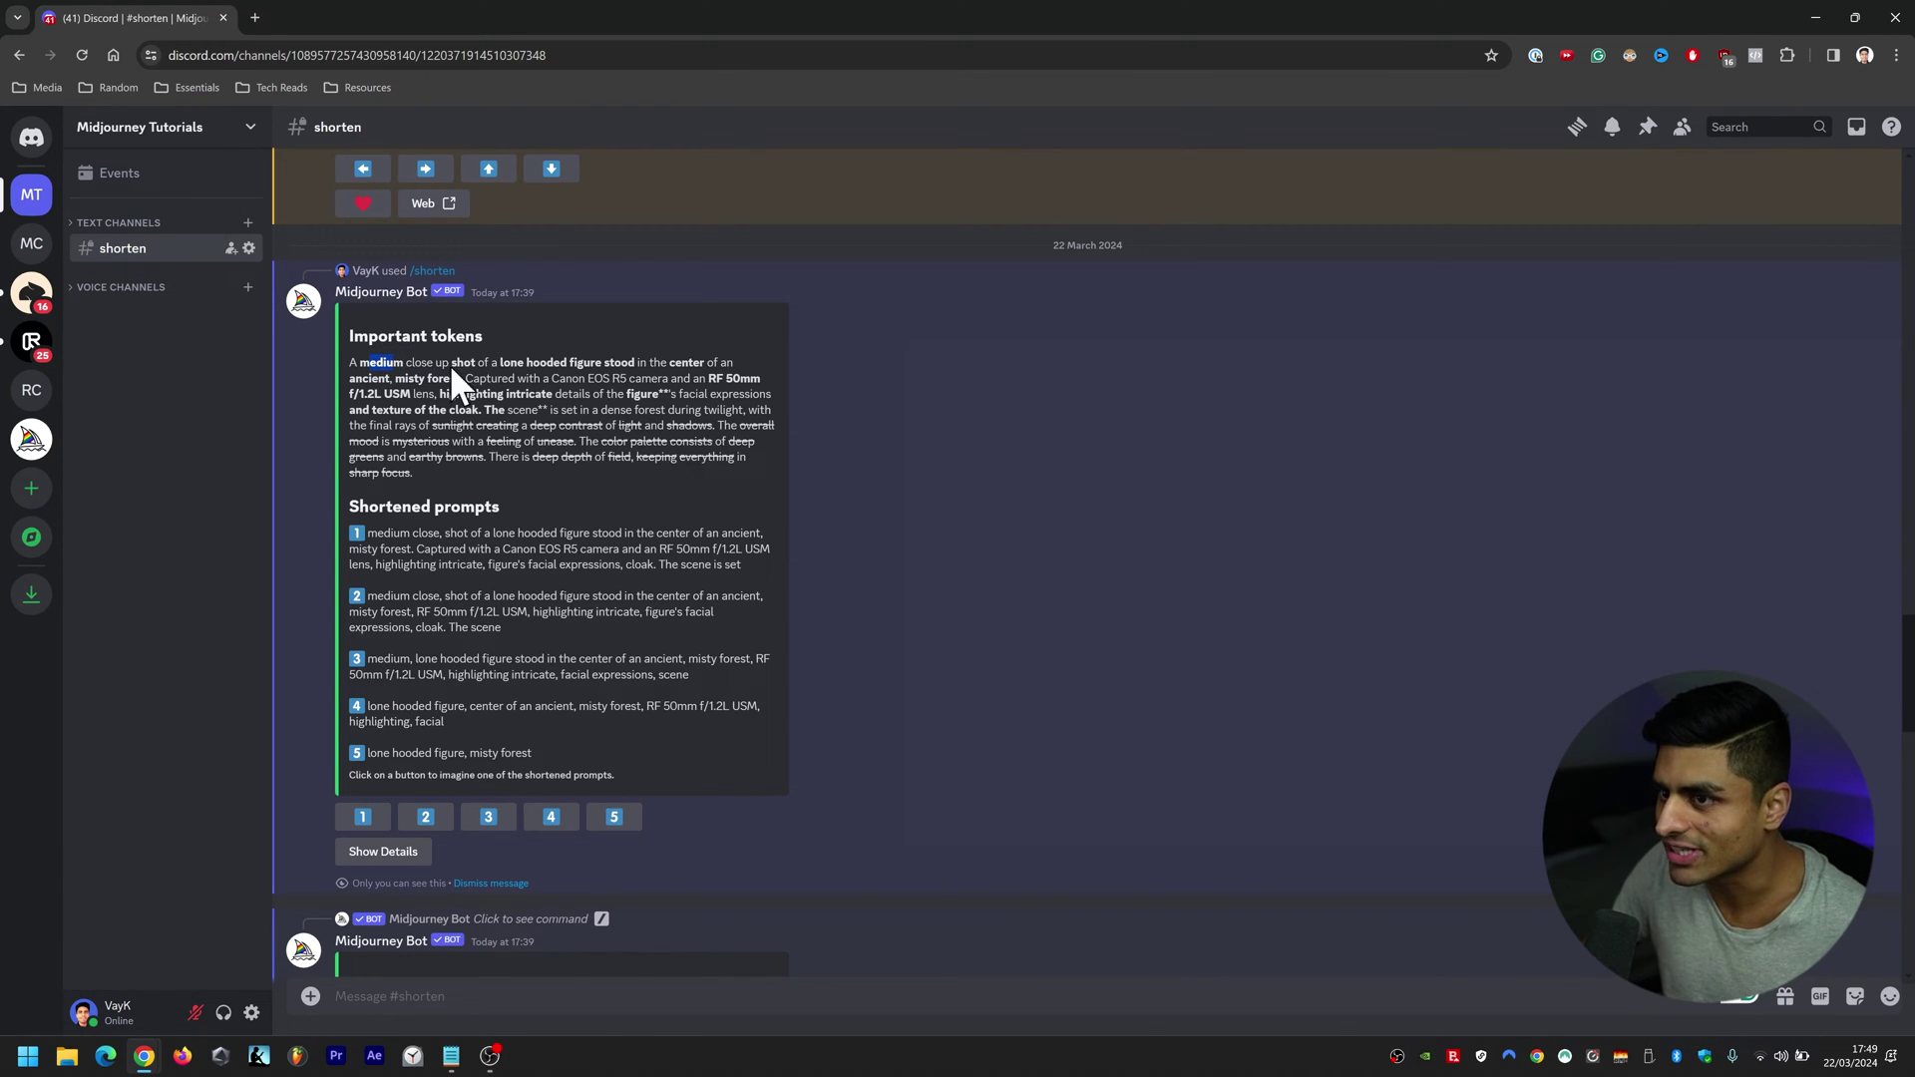
{"action": "left_click_drag", "start_coordinate": [452, 363], "coordinate": [636, 363]}
{"action": "left_click", "coordinate": [1074, 366]}
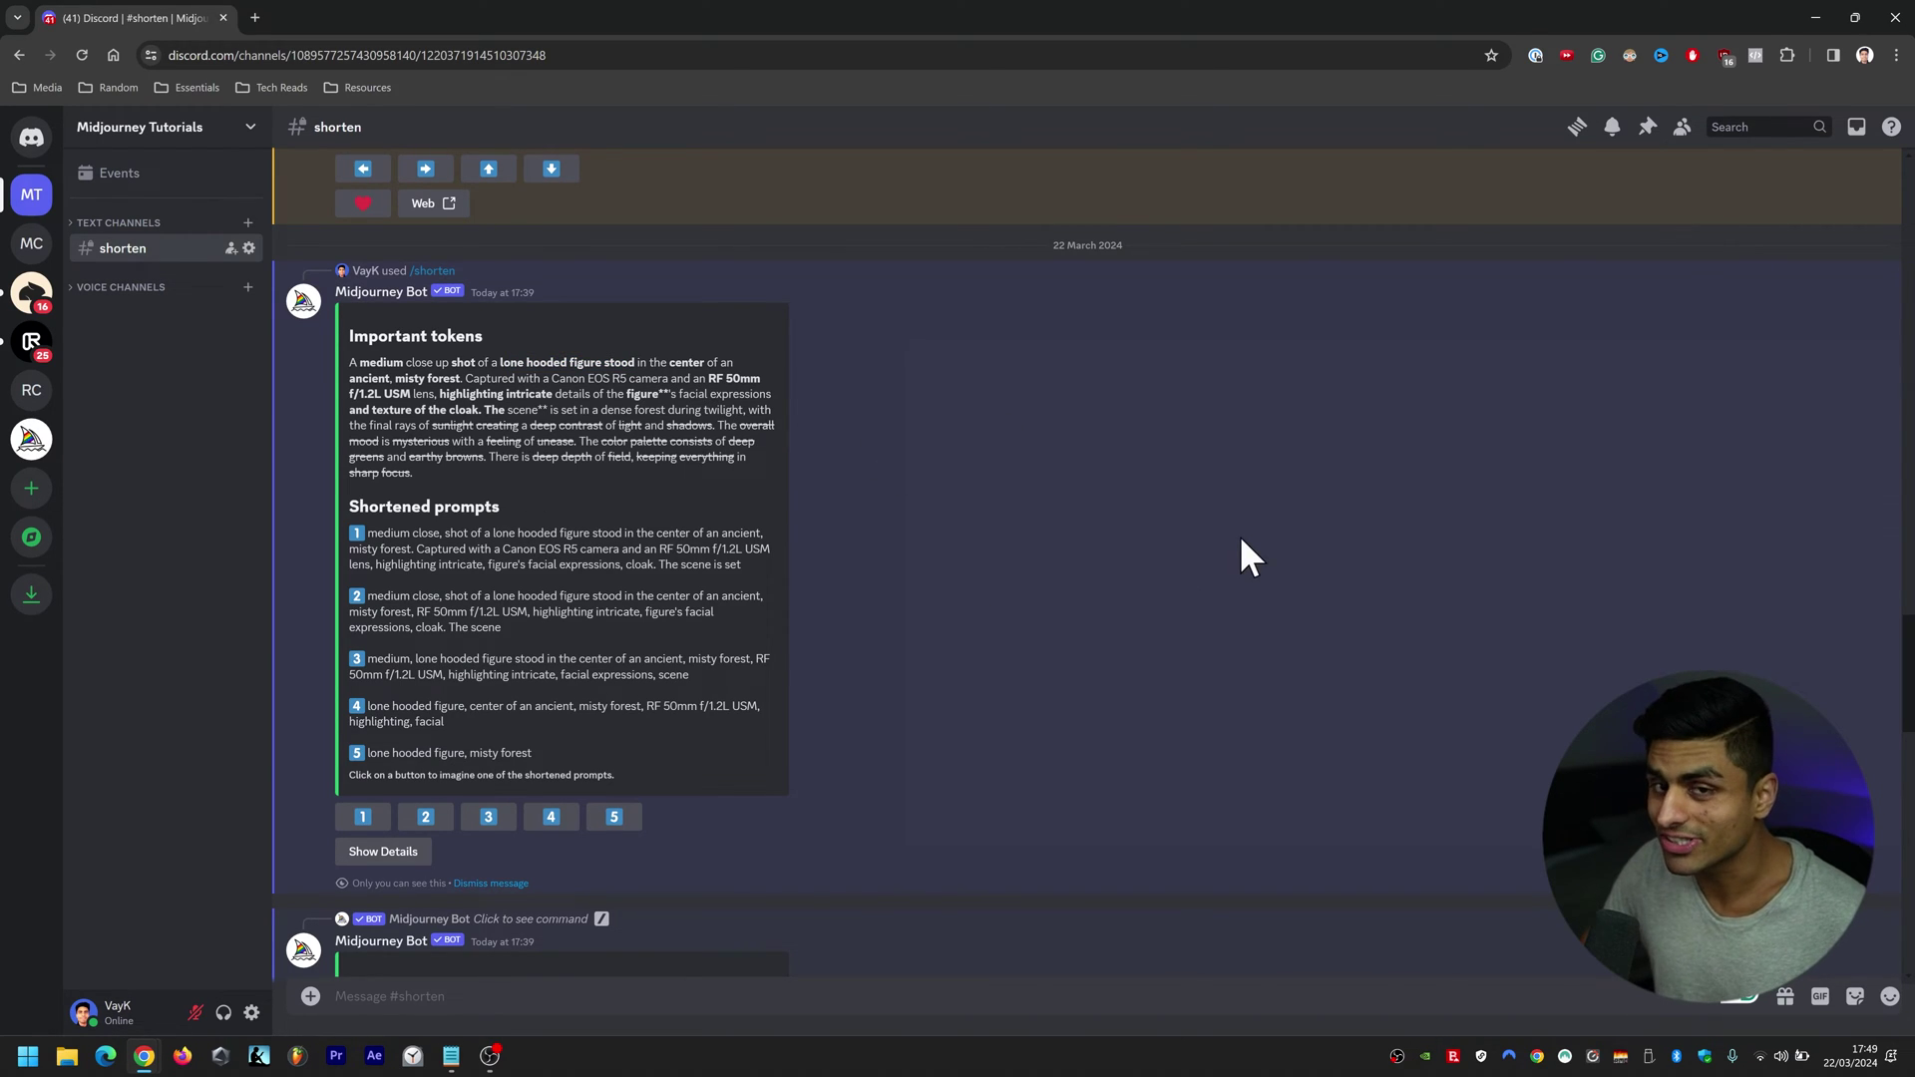
{"action": "left_click_drag", "start_coordinate": [432, 425], "coordinate": [641, 426]}
{"action": "left_click", "coordinate": [702, 427]}
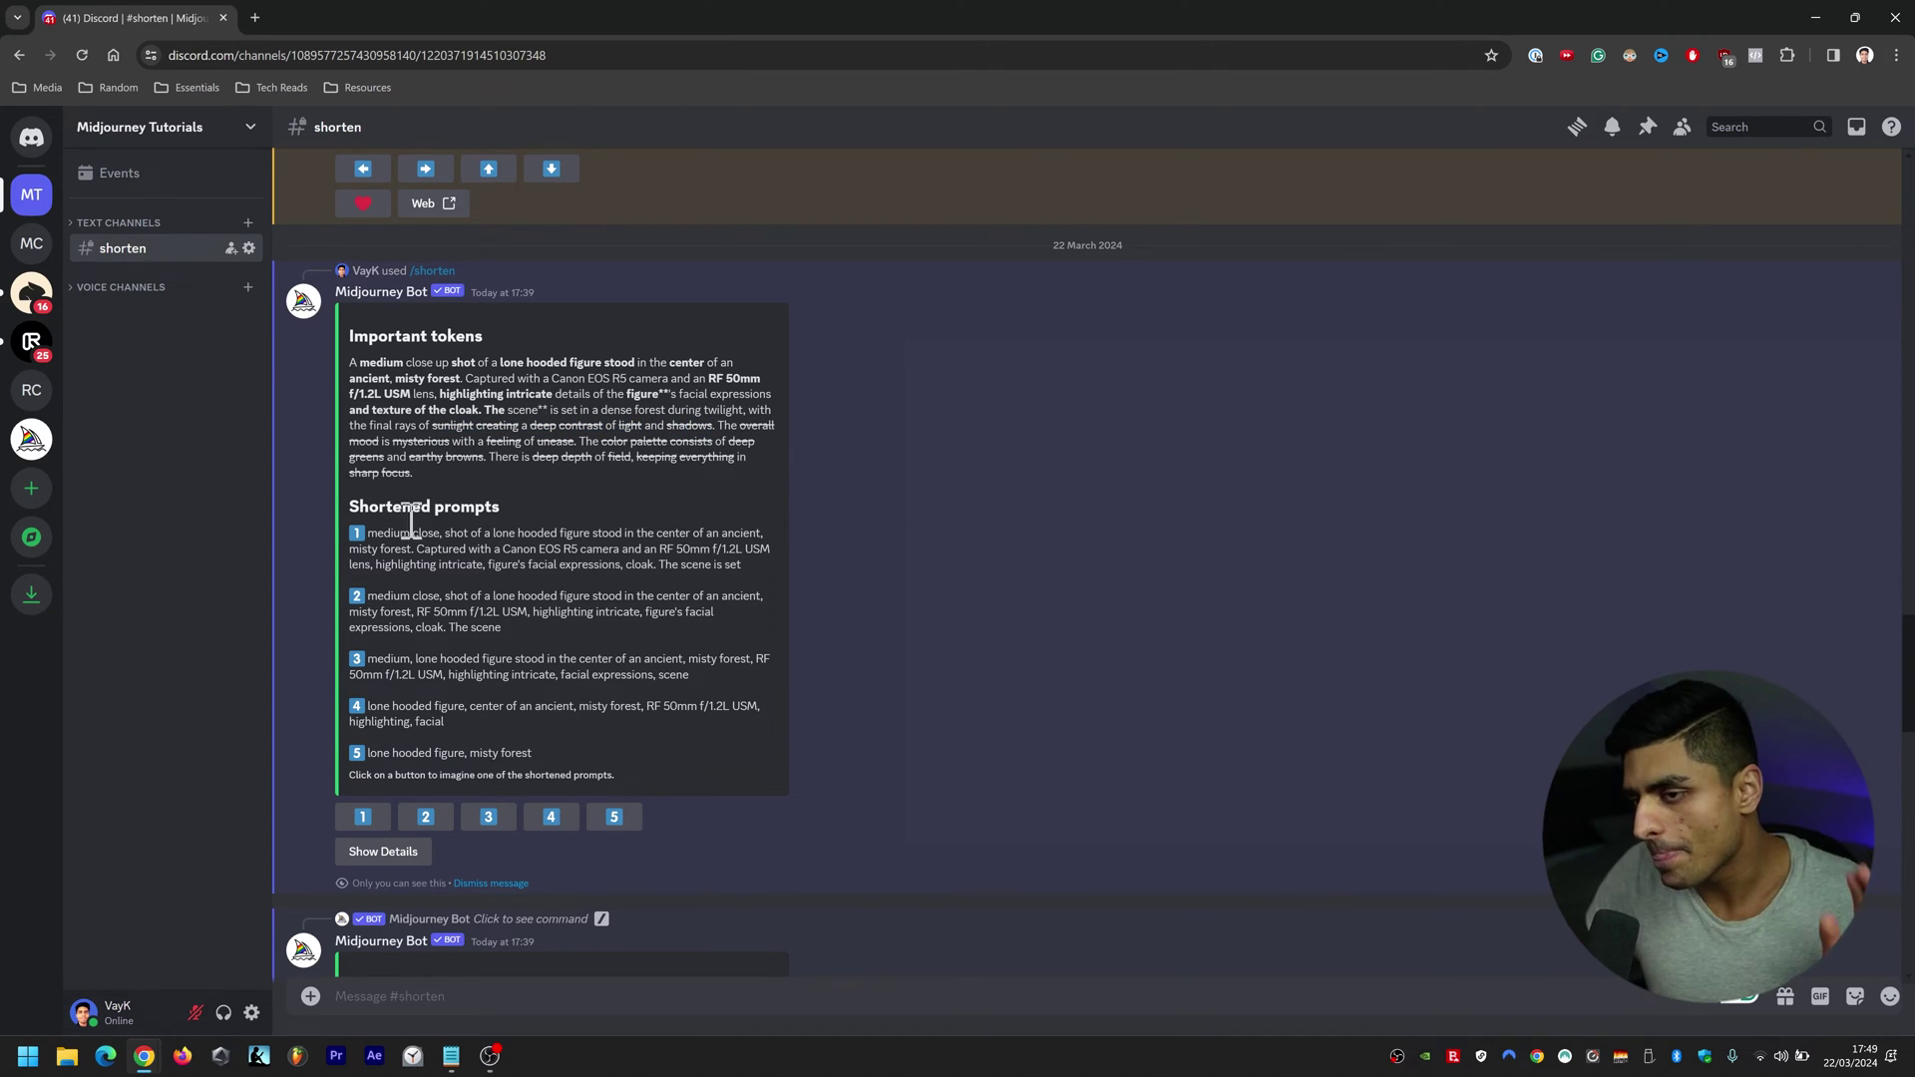
{"action": "left_click_drag", "start_coordinate": [321, 537], "coordinate": [644, 761]}
{"action": "left_click", "coordinate": [1205, 670]}
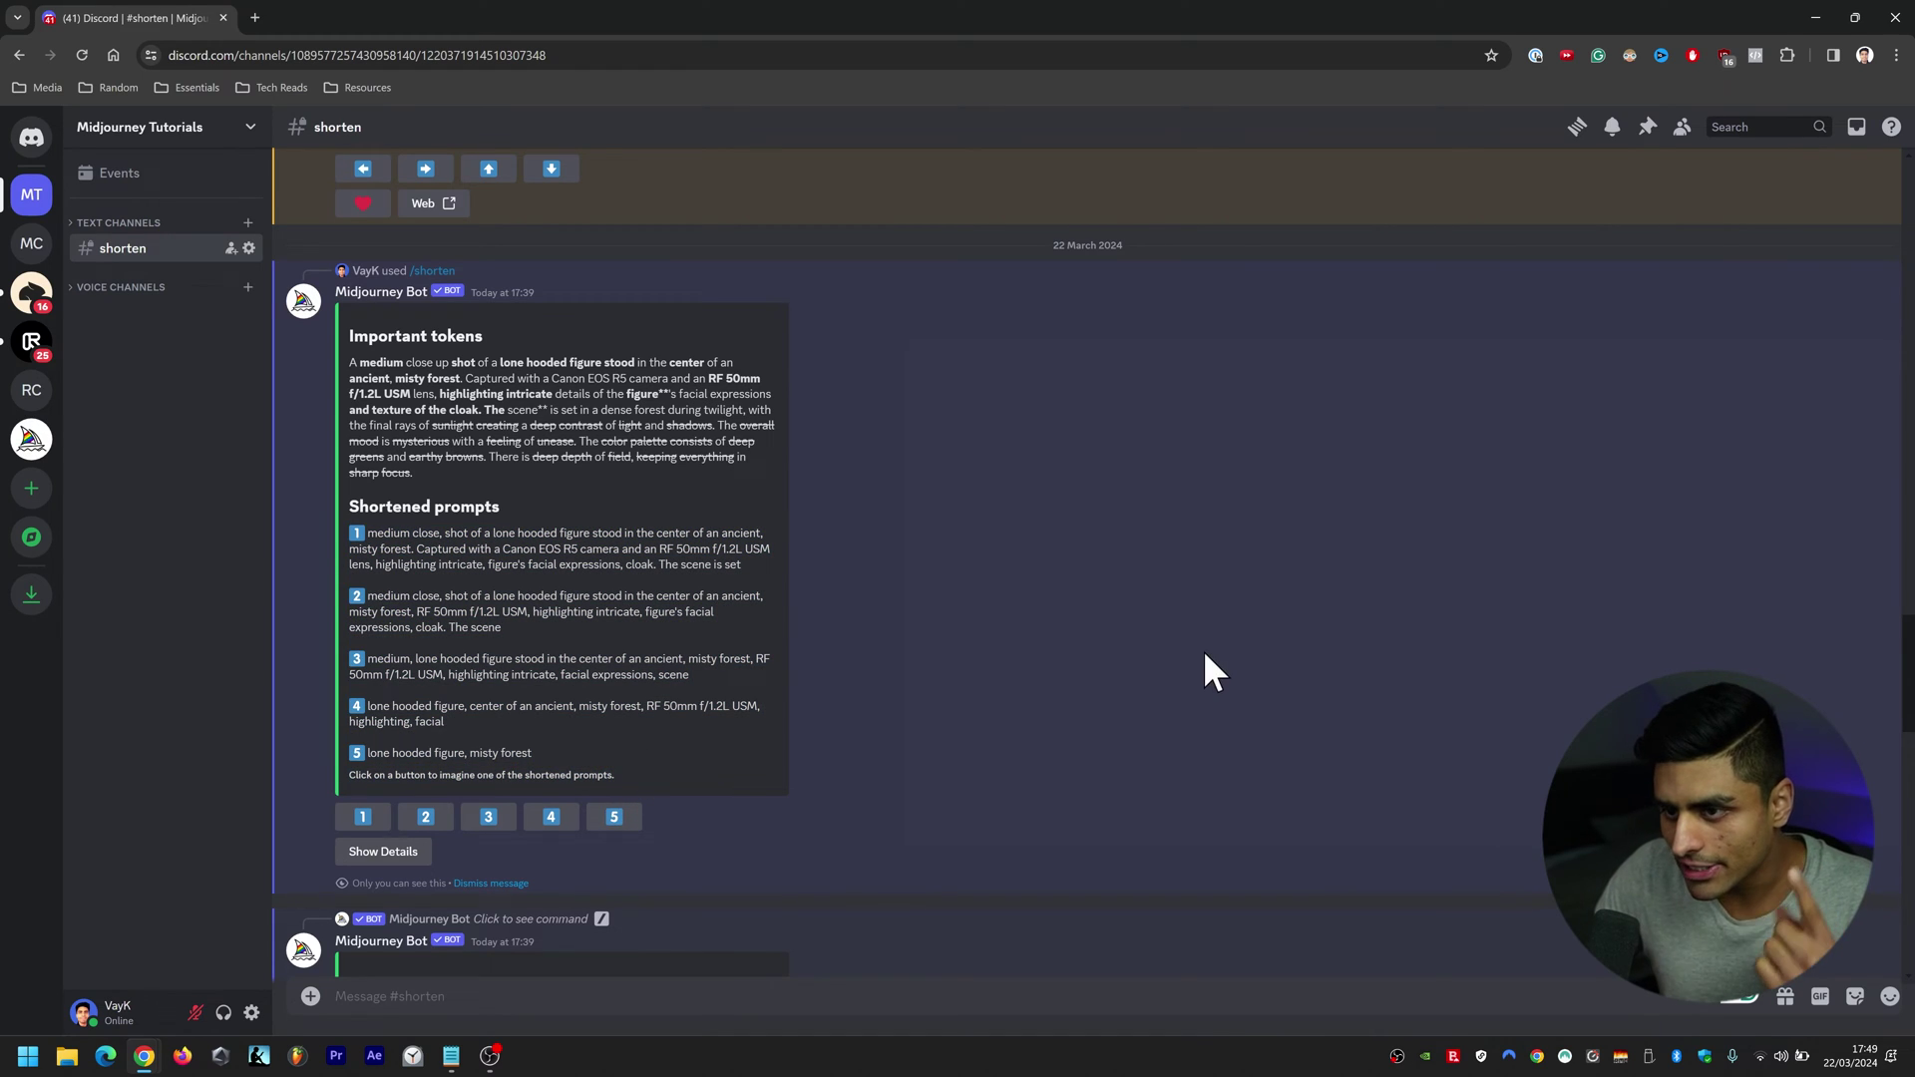
{"action": "left_click_drag", "start_coordinate": [339, 367], "coordinate": [489, 467]}
{"action": "left_click", "coordinate": [489, 467]}
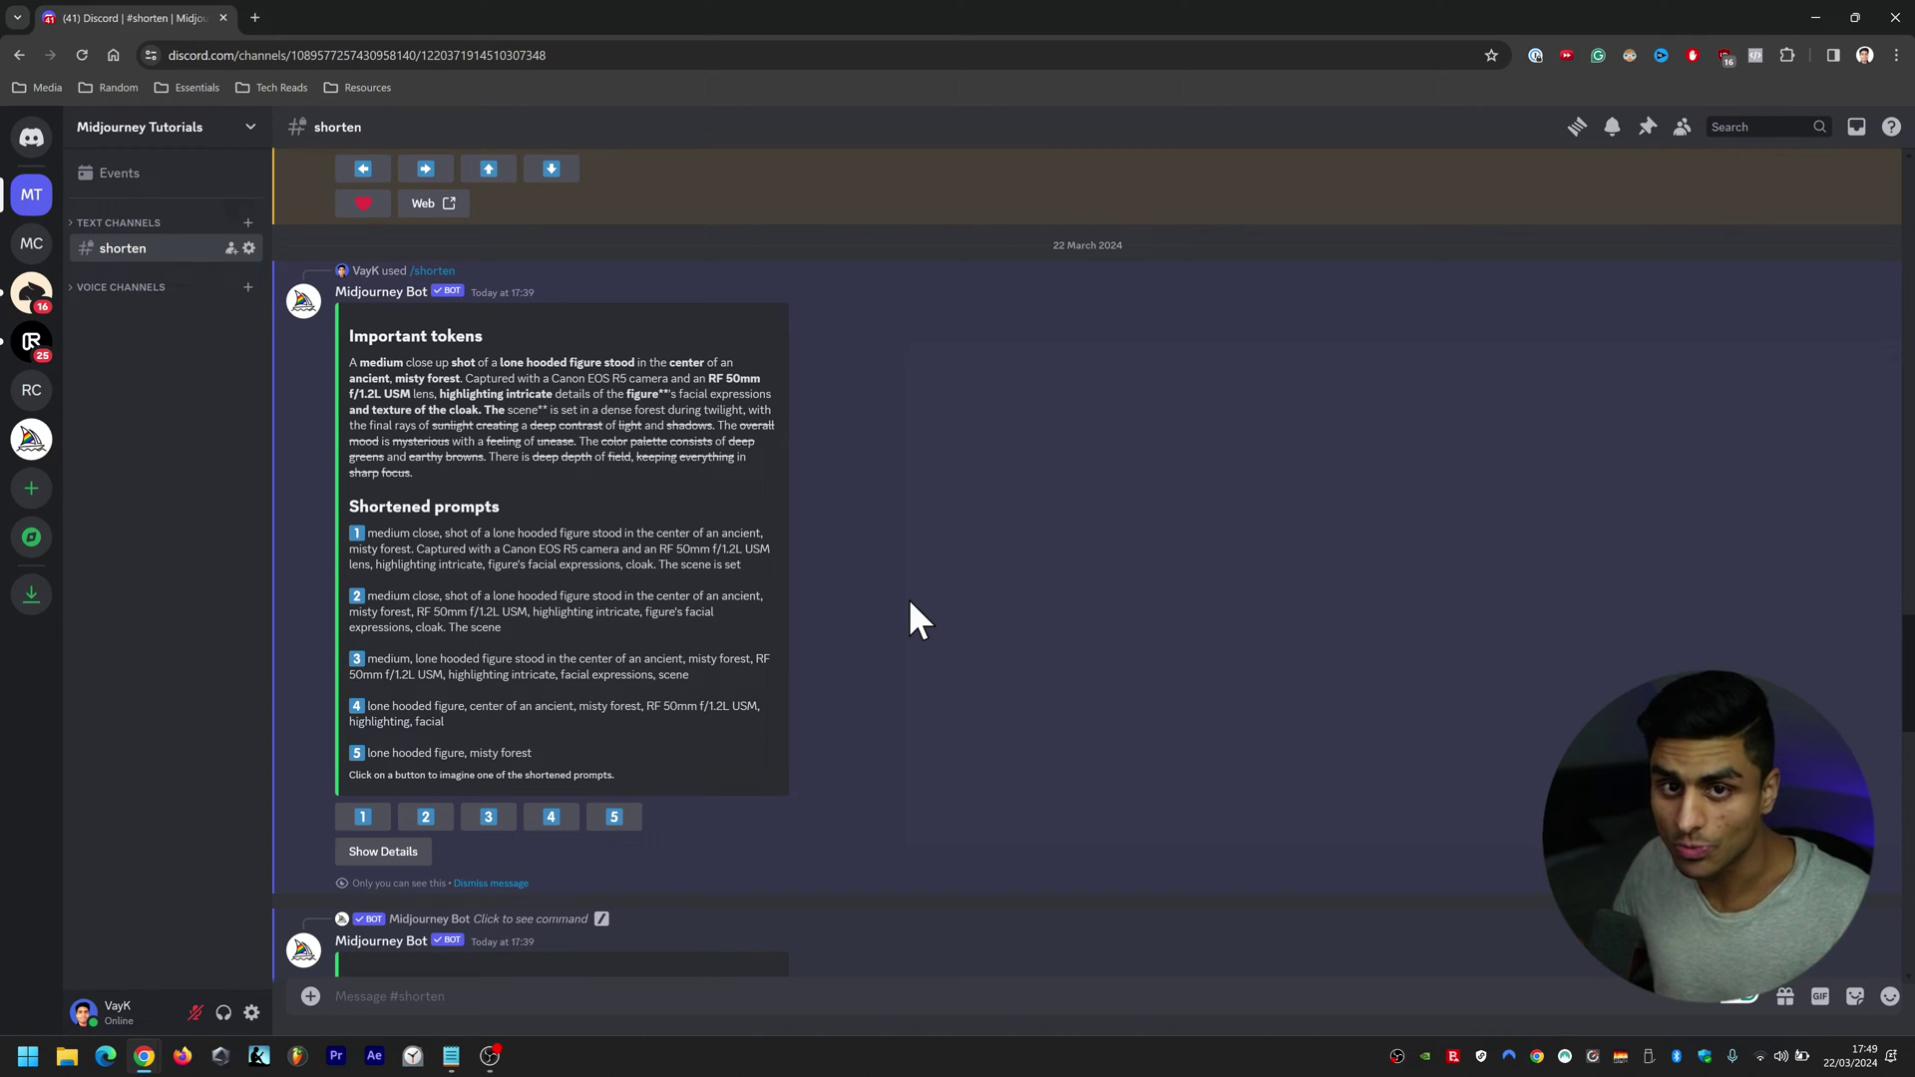
{"action": "left_click_drag", "start_coordinate": [345, 363], "coordinate": [451, 471]}
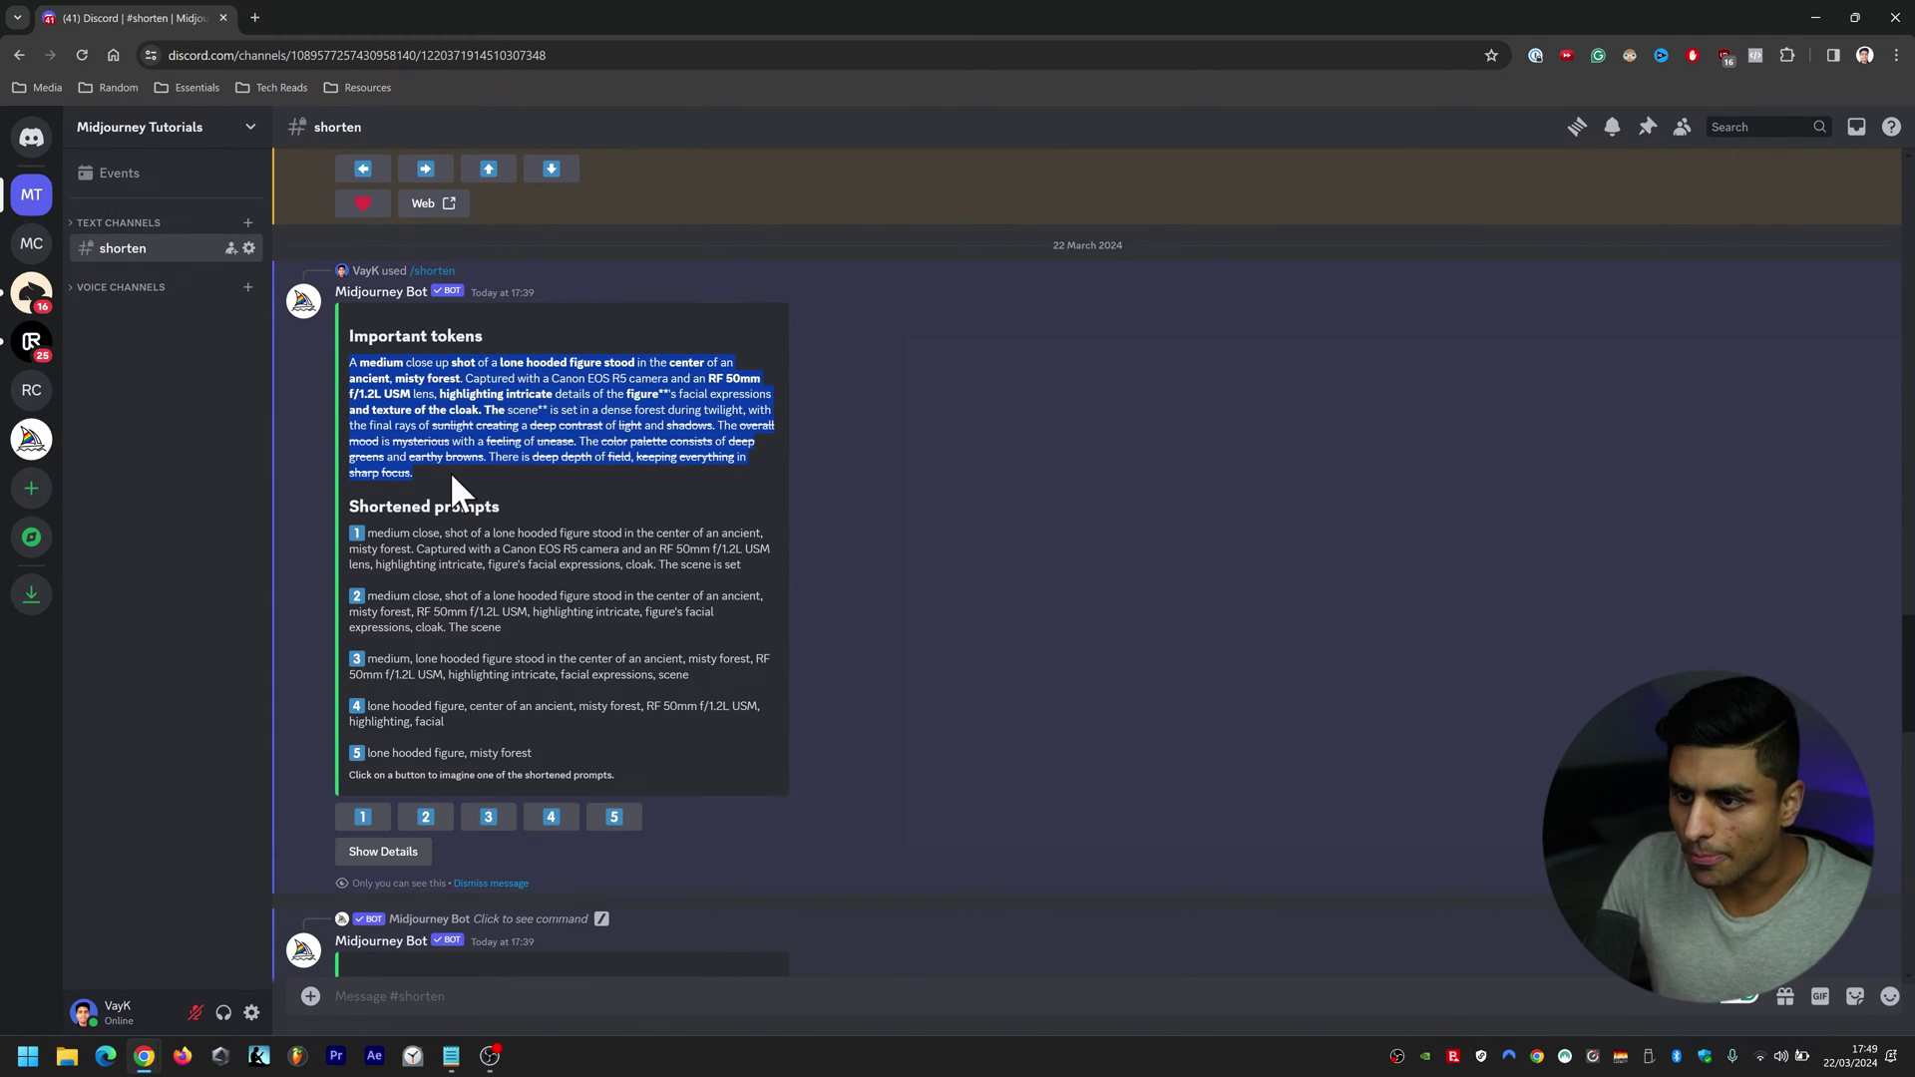
{"action": "left_click", "coordinate": [451, 471]}
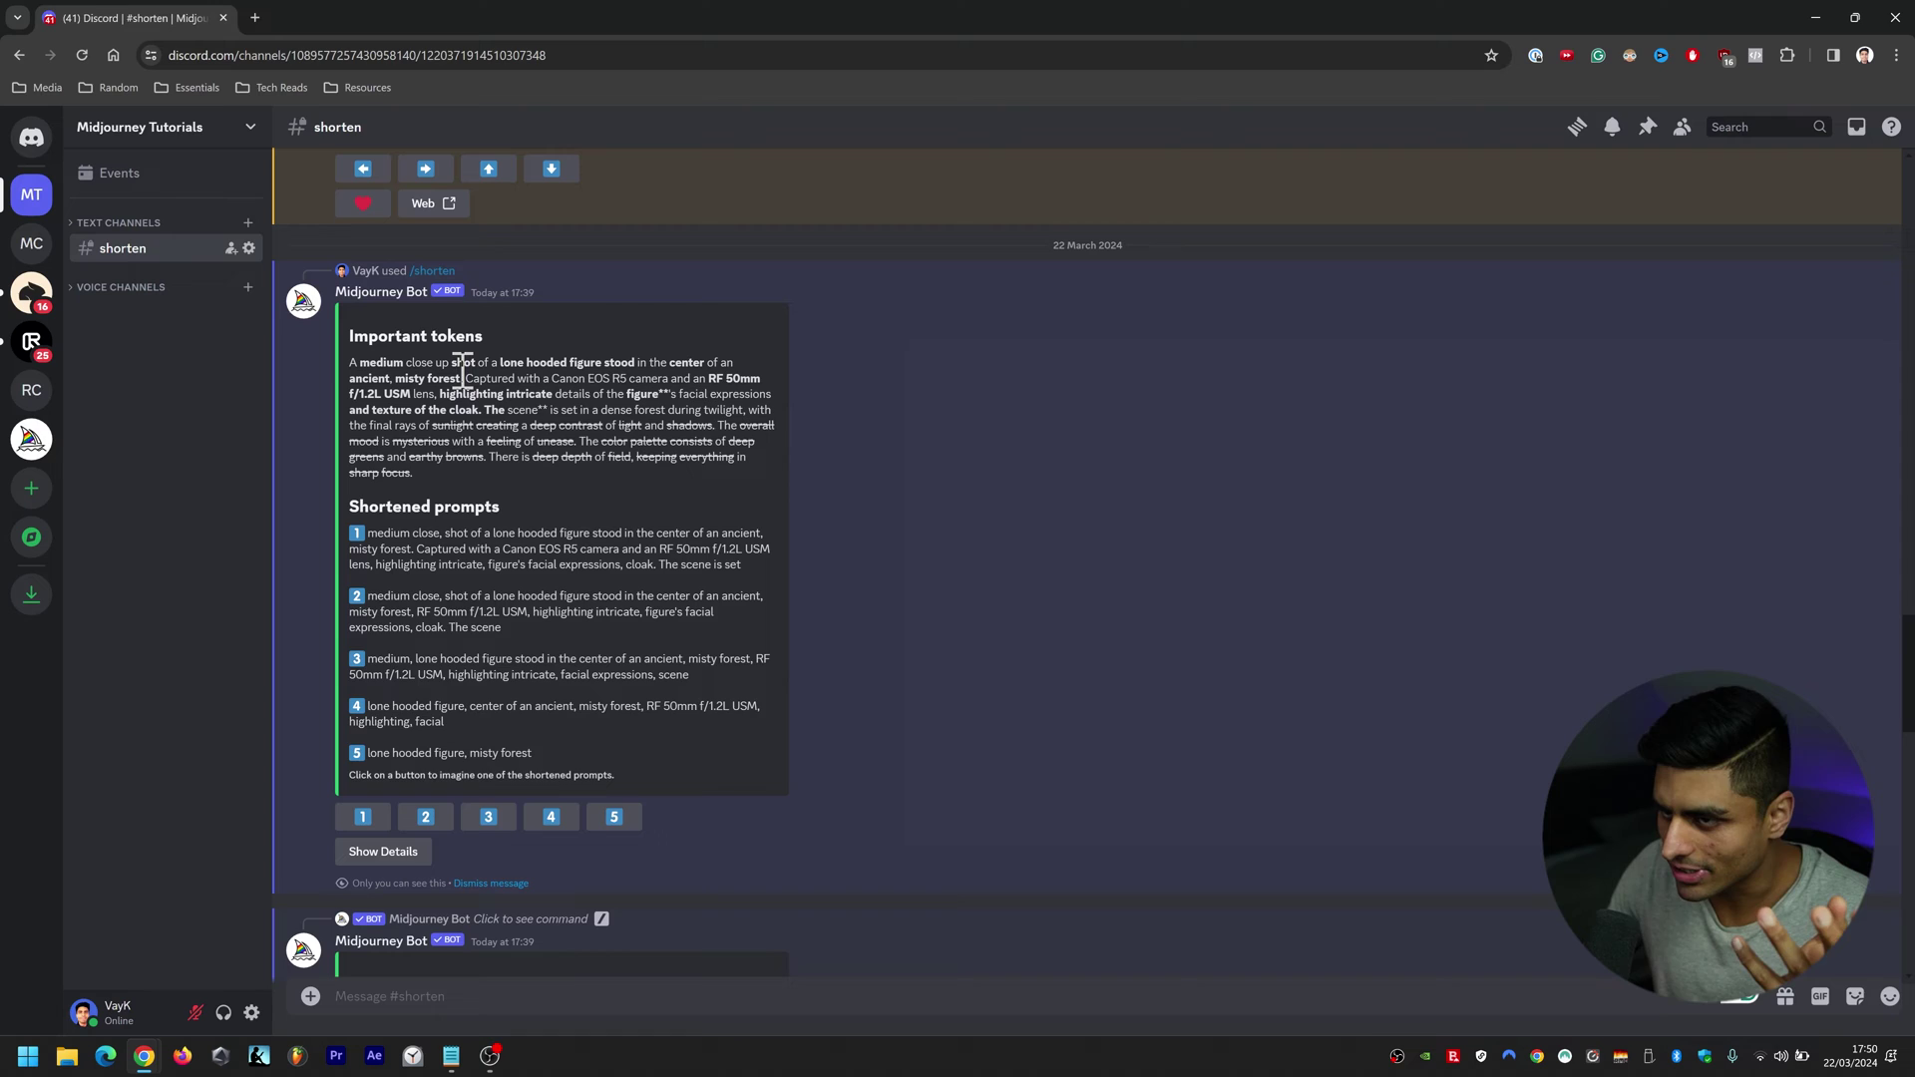
{"action": "left_click_drag", "start_coordinate": [508, 362], "coordinate": [631, 367]}
{"action": "left_click", "coordinate": [916, 367]}
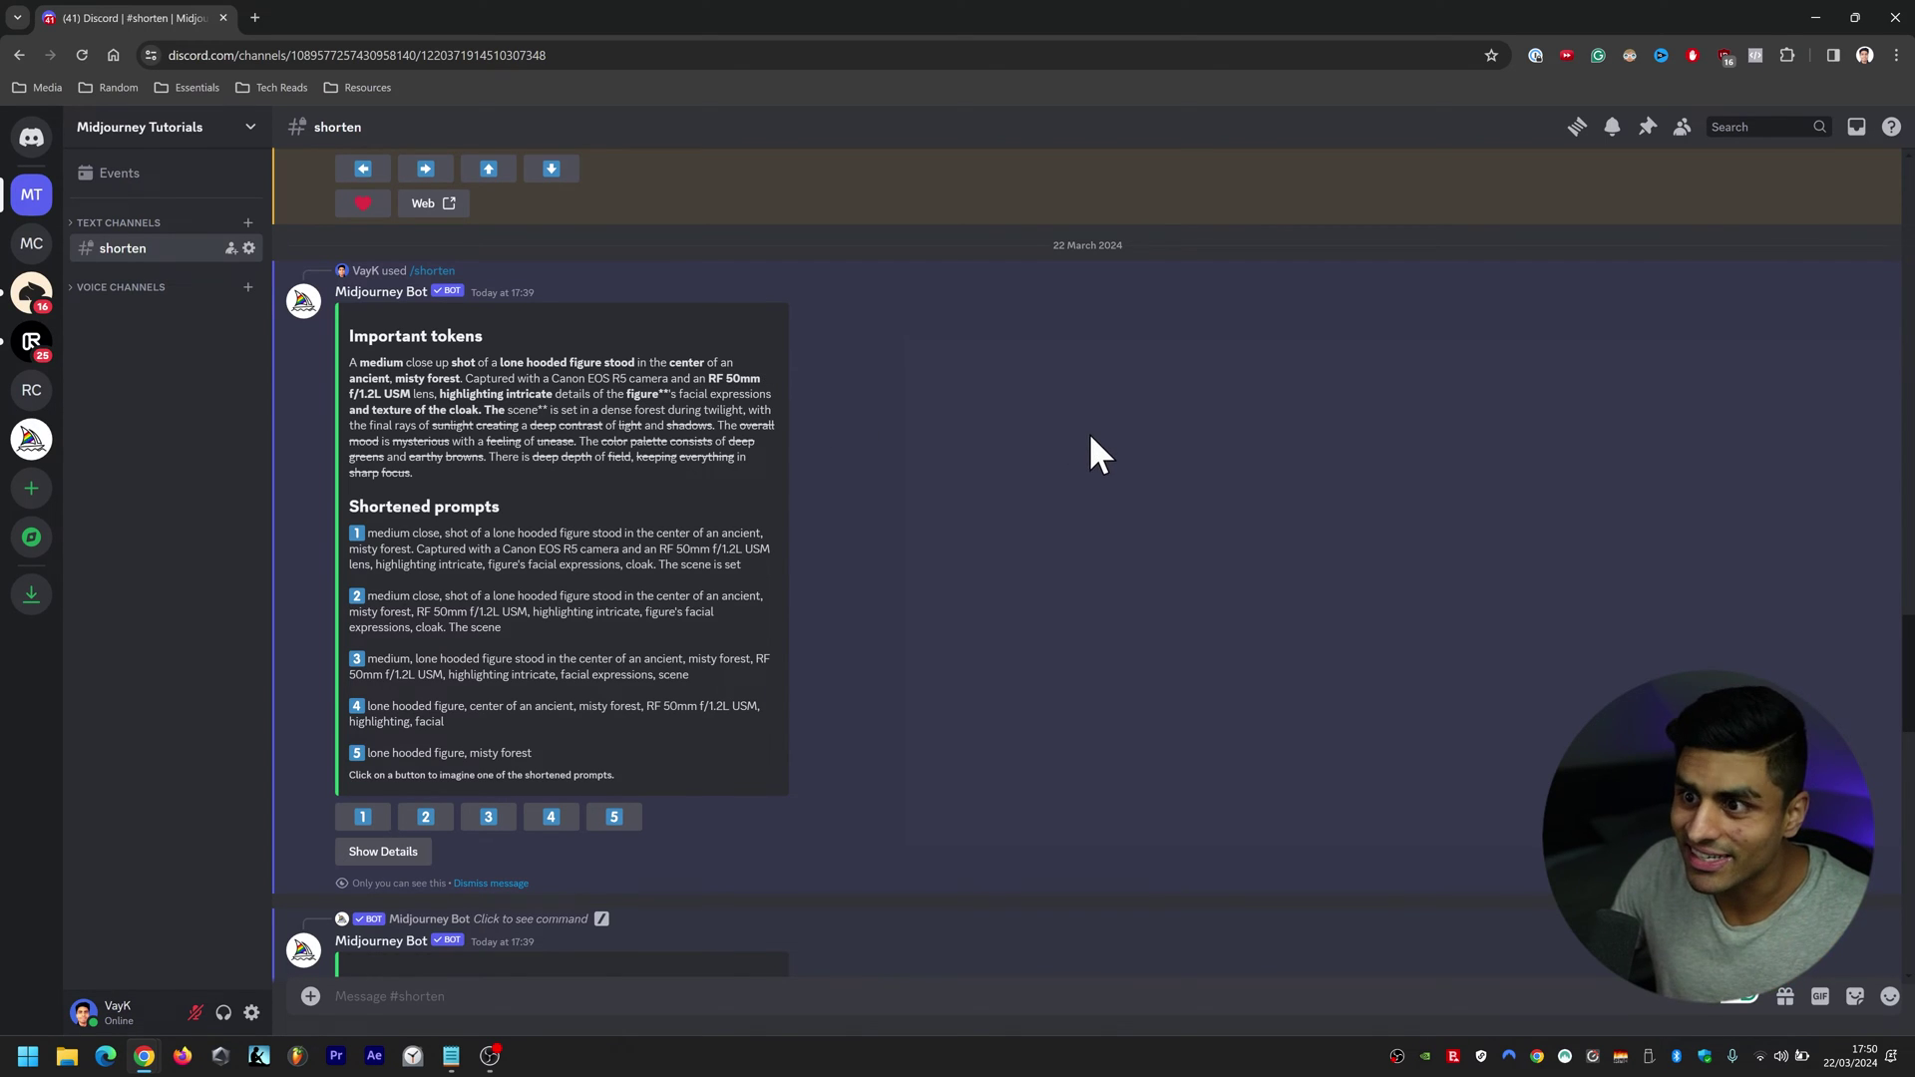
{"action": "left_click_drag", "start_coordinate": [566, 378], "coordinate": [636, 380]}
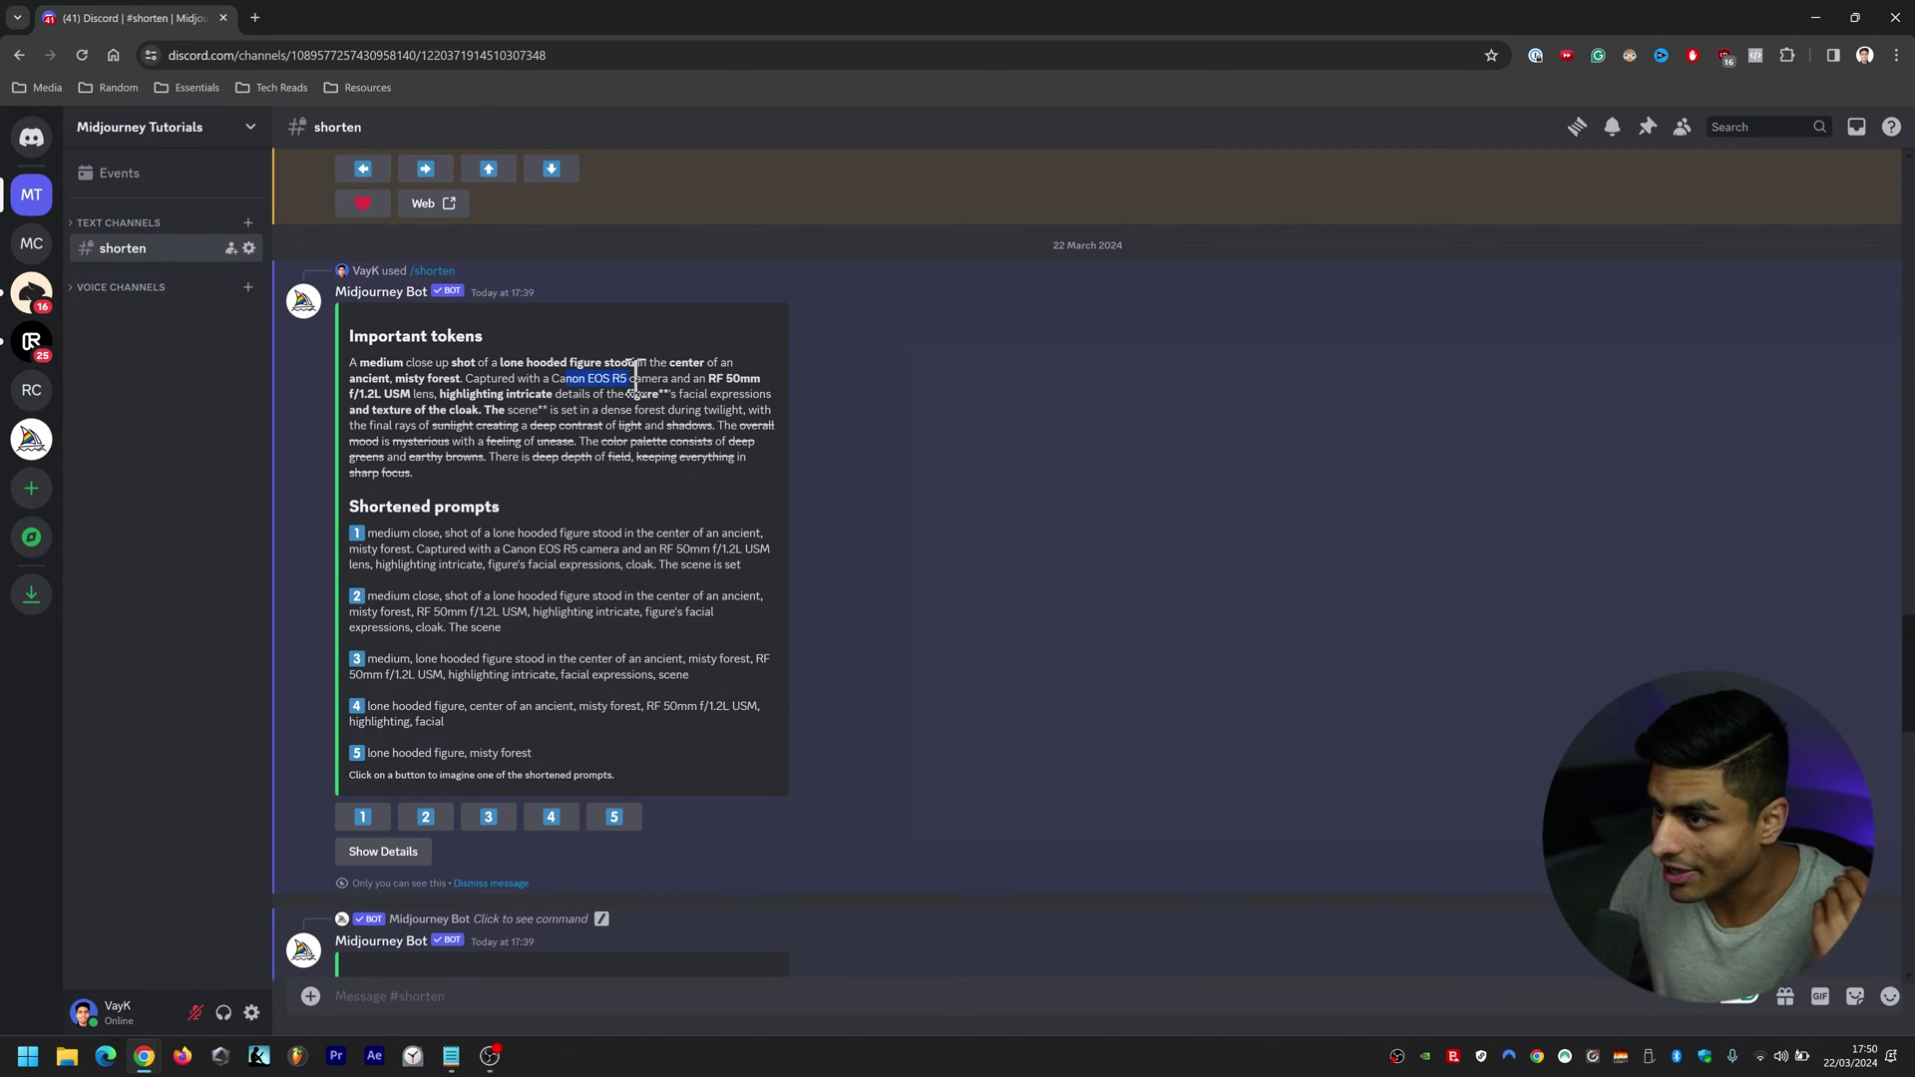
{"action": "left_click", "coordinate": [635, 379]}
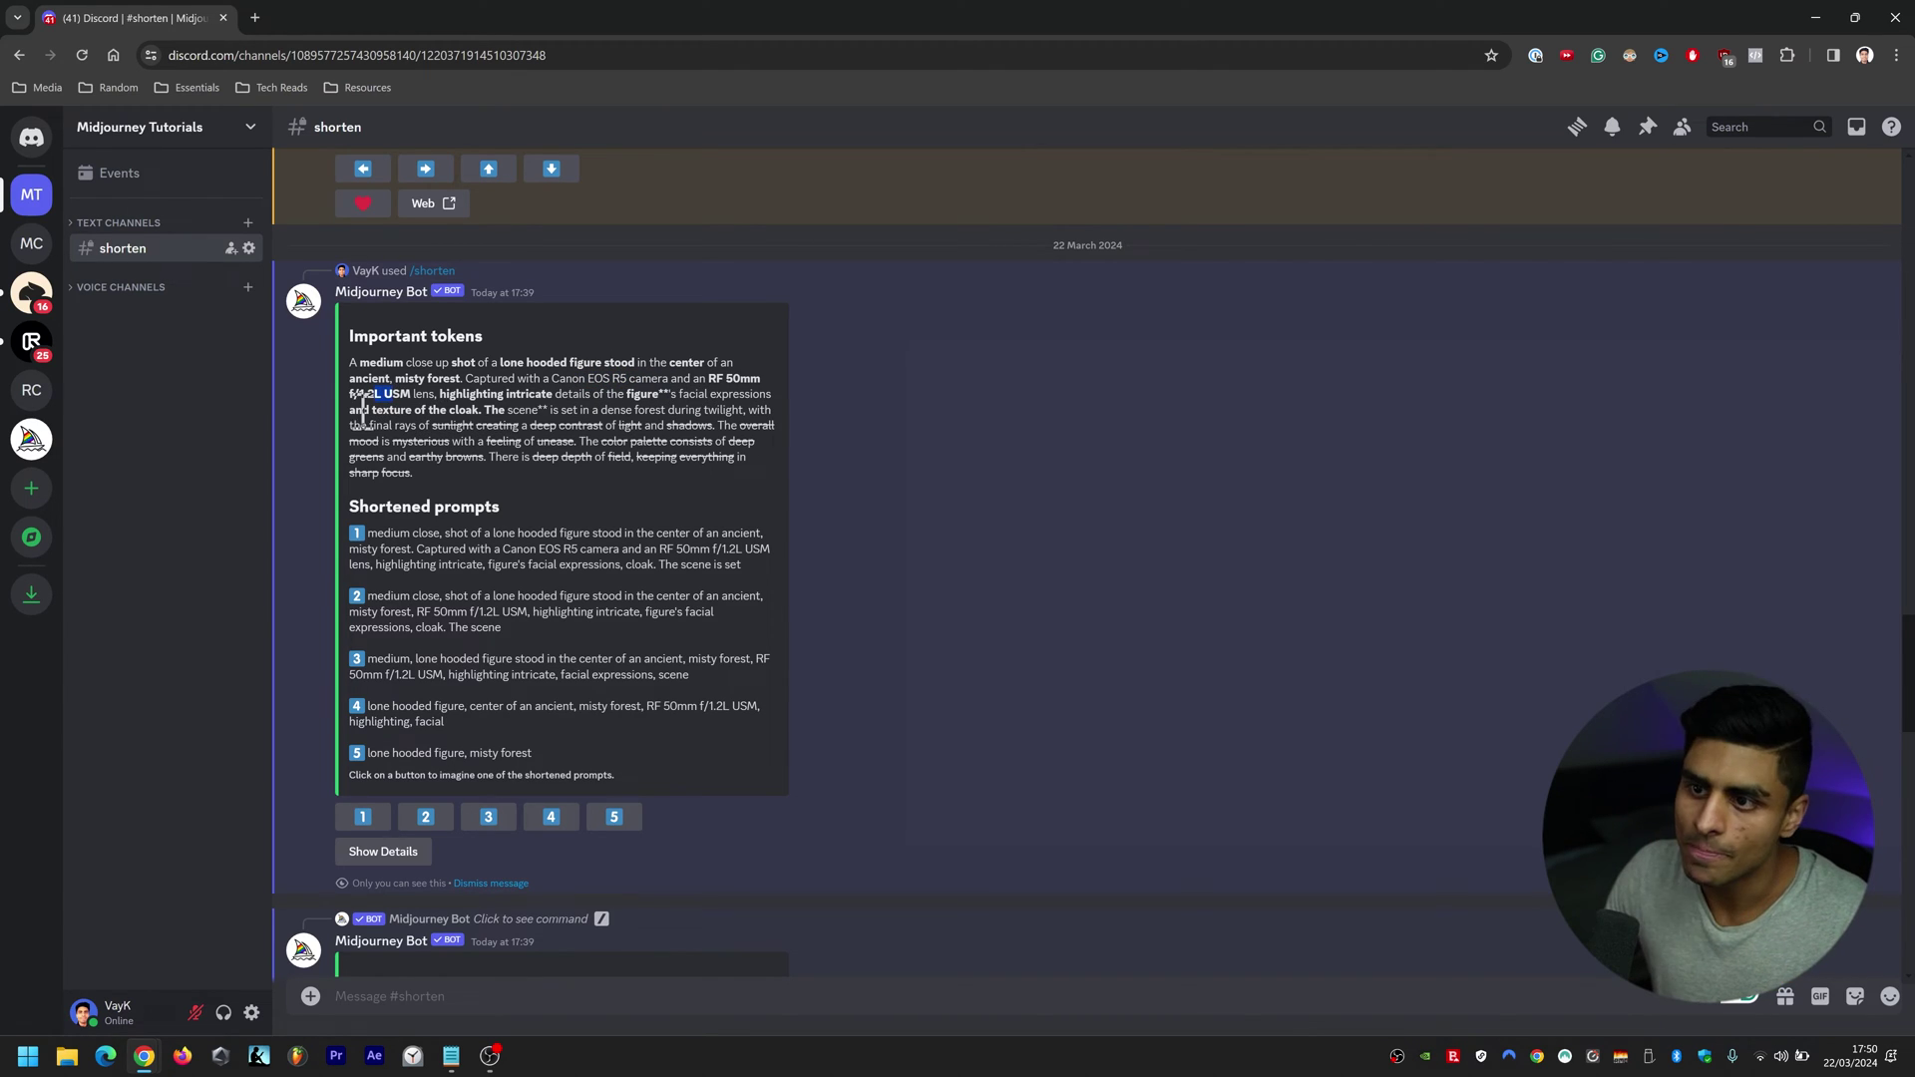
{"action": "left_click_drag", "start_coordinate": [362, 394], "coordinate": [359, 406]}
{"action": "left_click", "coordinate": [504, 439]}
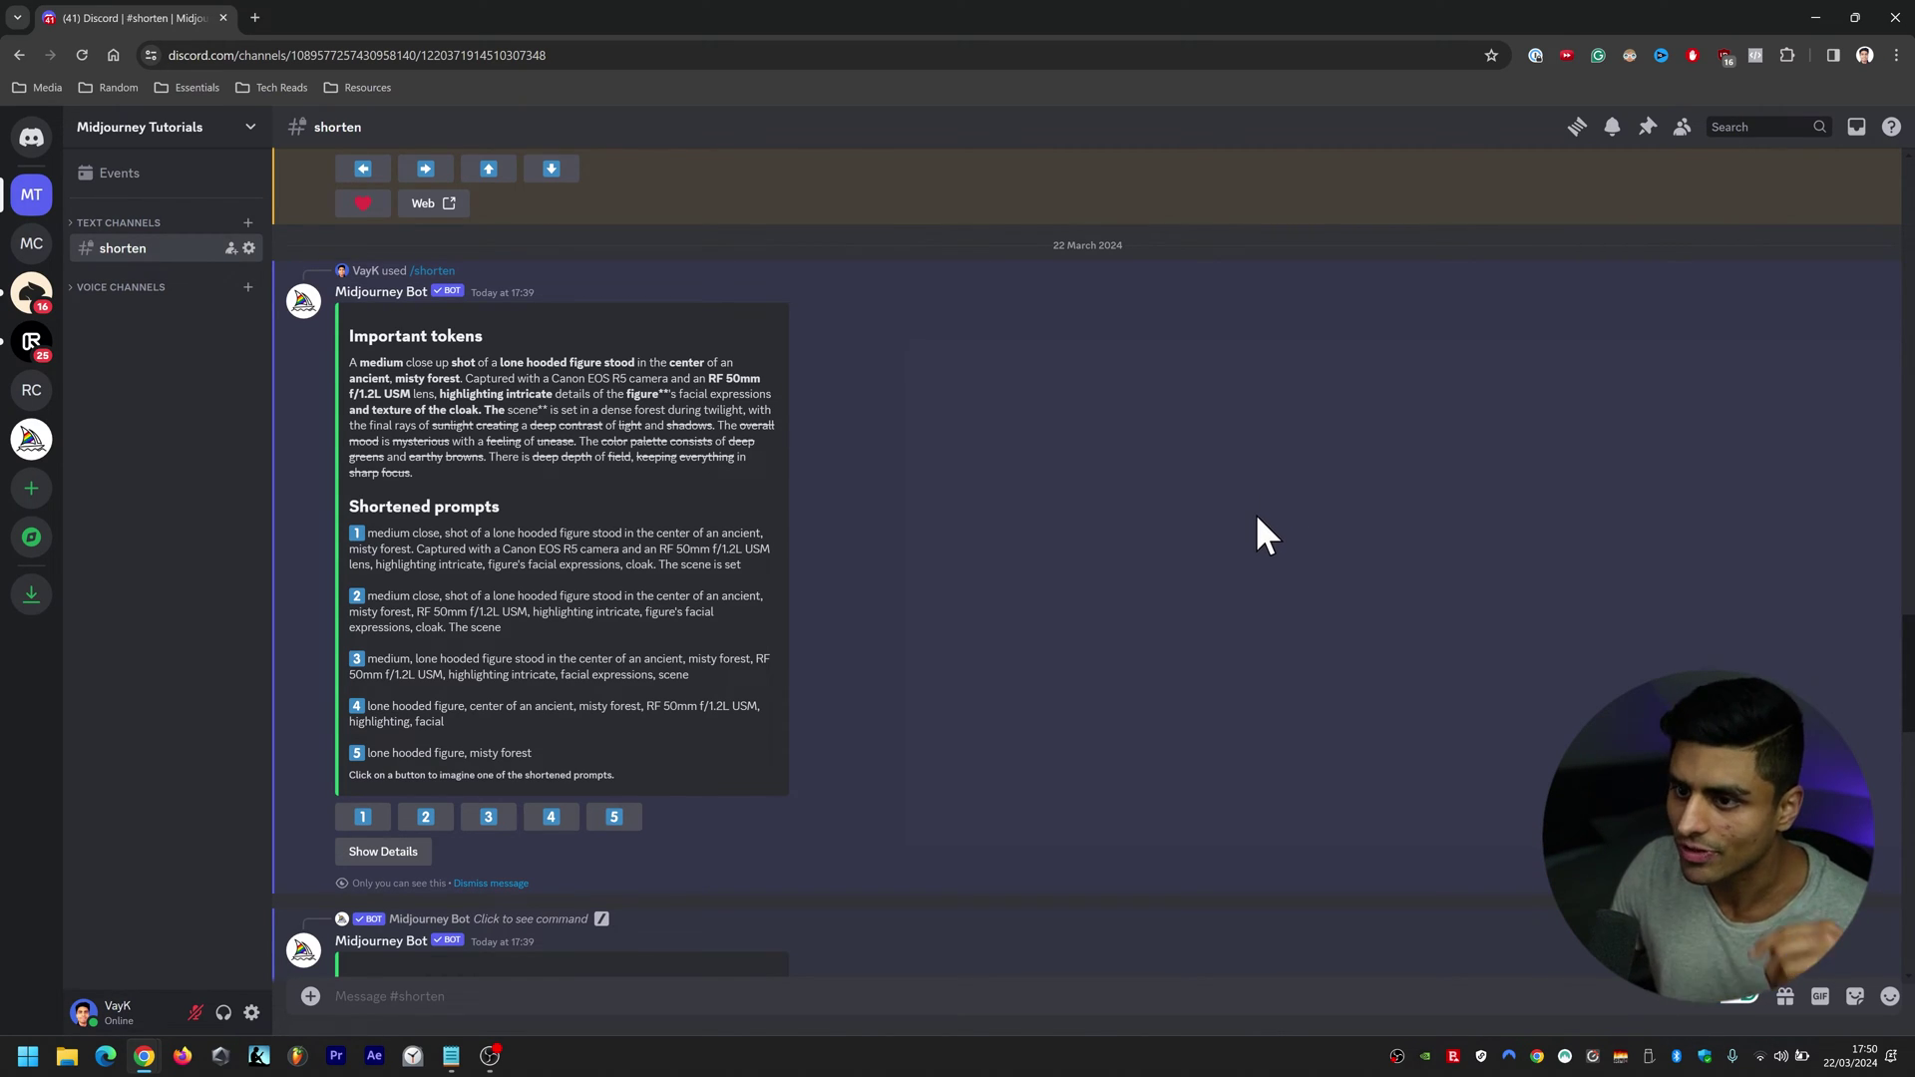
{"action": "left_click_drag", "start_coordinate": [788, 519], "coordinate": [492, 748]}
{"action": "left_click", "coordinate": [1030, 736]}
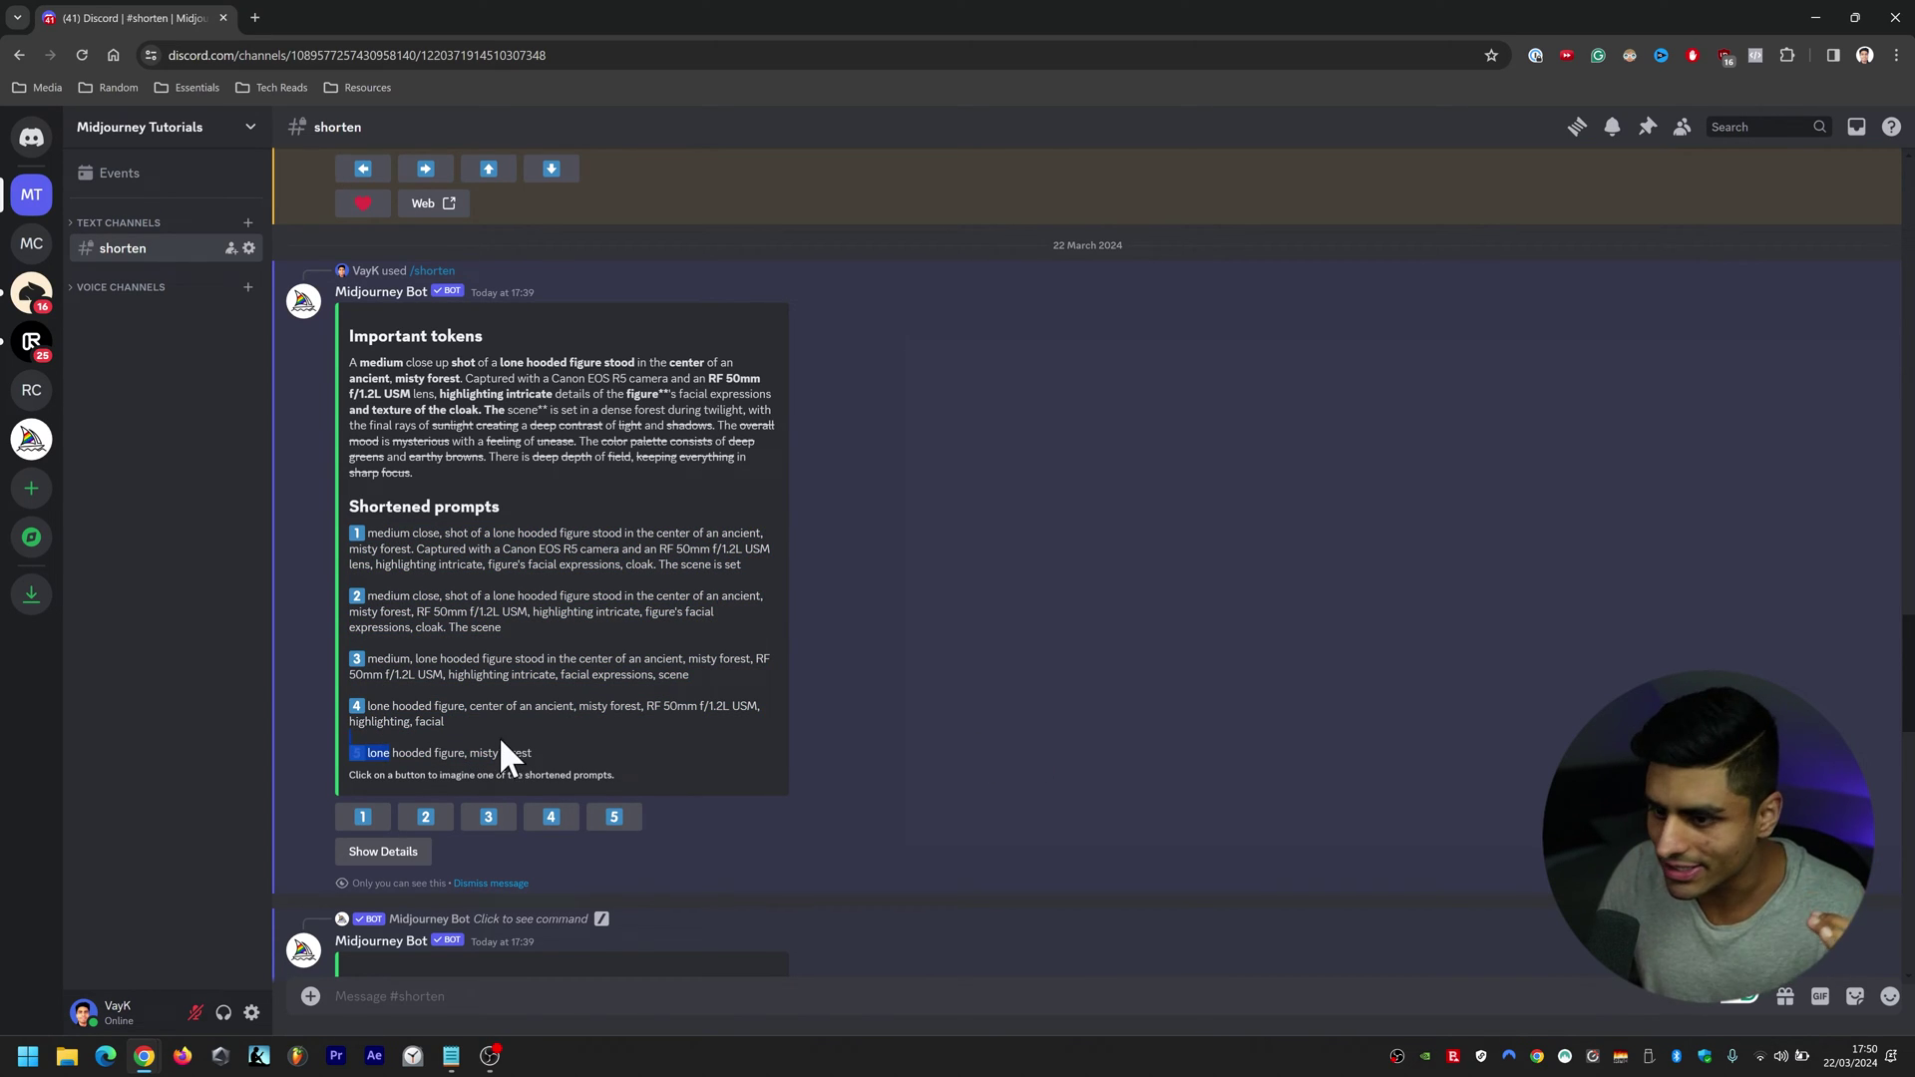
{"action": "left_click_drag", "start_coordinate": [347, 537], "coordinate": [770, 550]}
{"action": "left_click", "coordinate": [401, 539]}
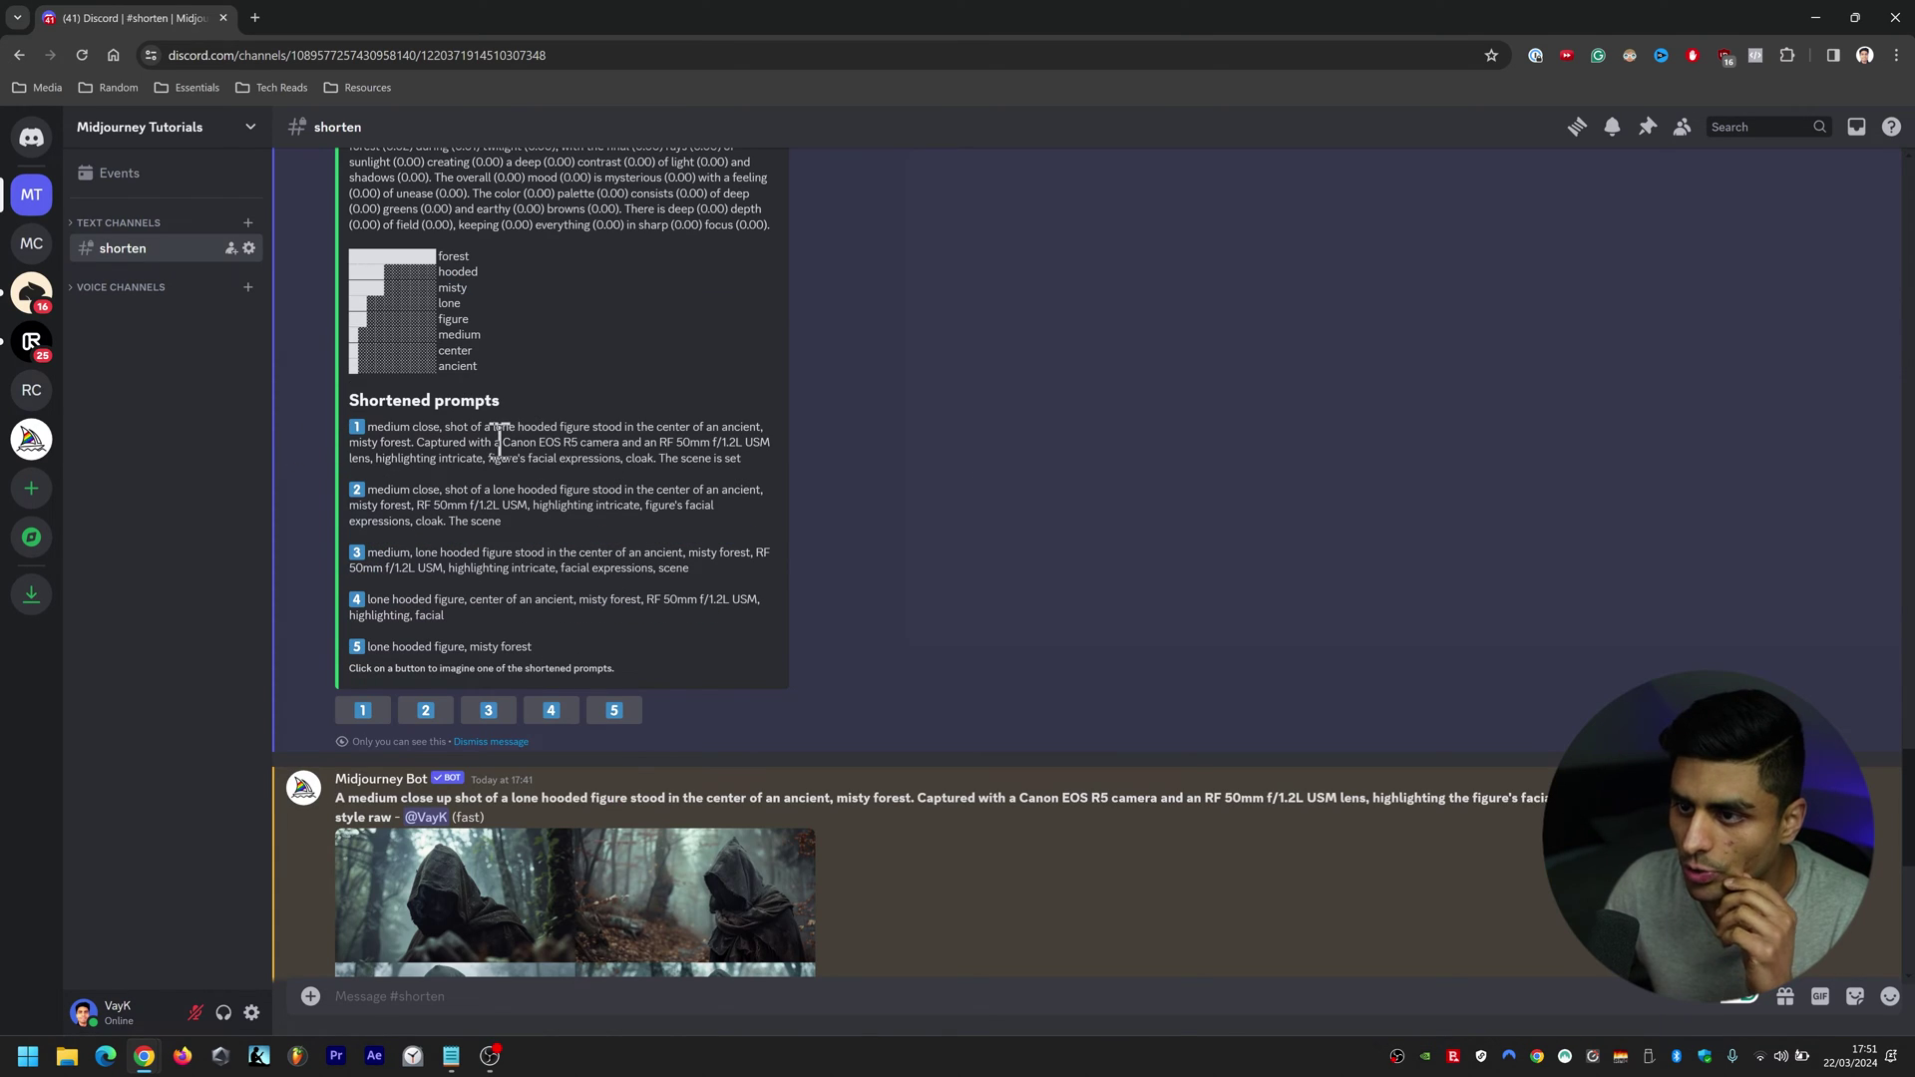
View the hooded-figure grid enlarged, then close the enlarged view
{"action": "scroll", "coordinate": [1037, 491], "scroll_direction": "down", "scroll_amount": 3}
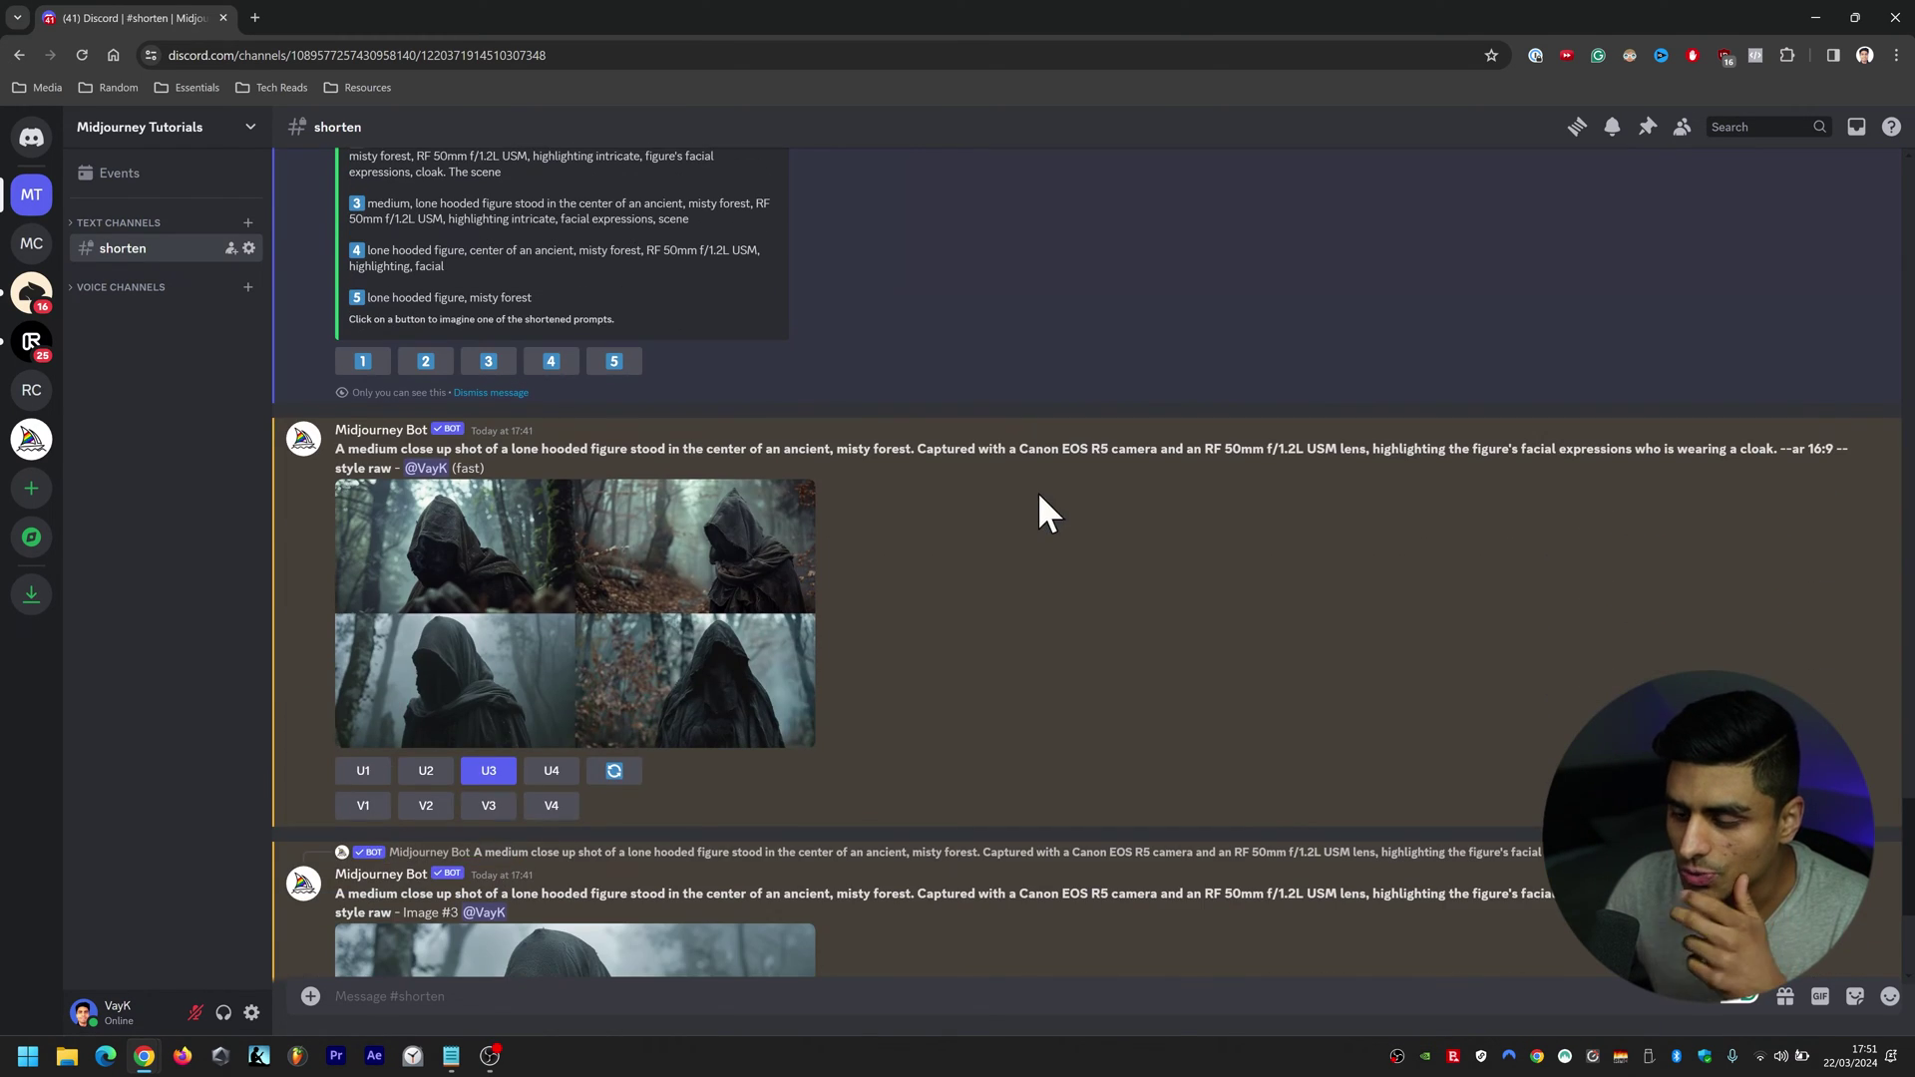
{"action": "left_click", "coordinate": [1021, 744]}
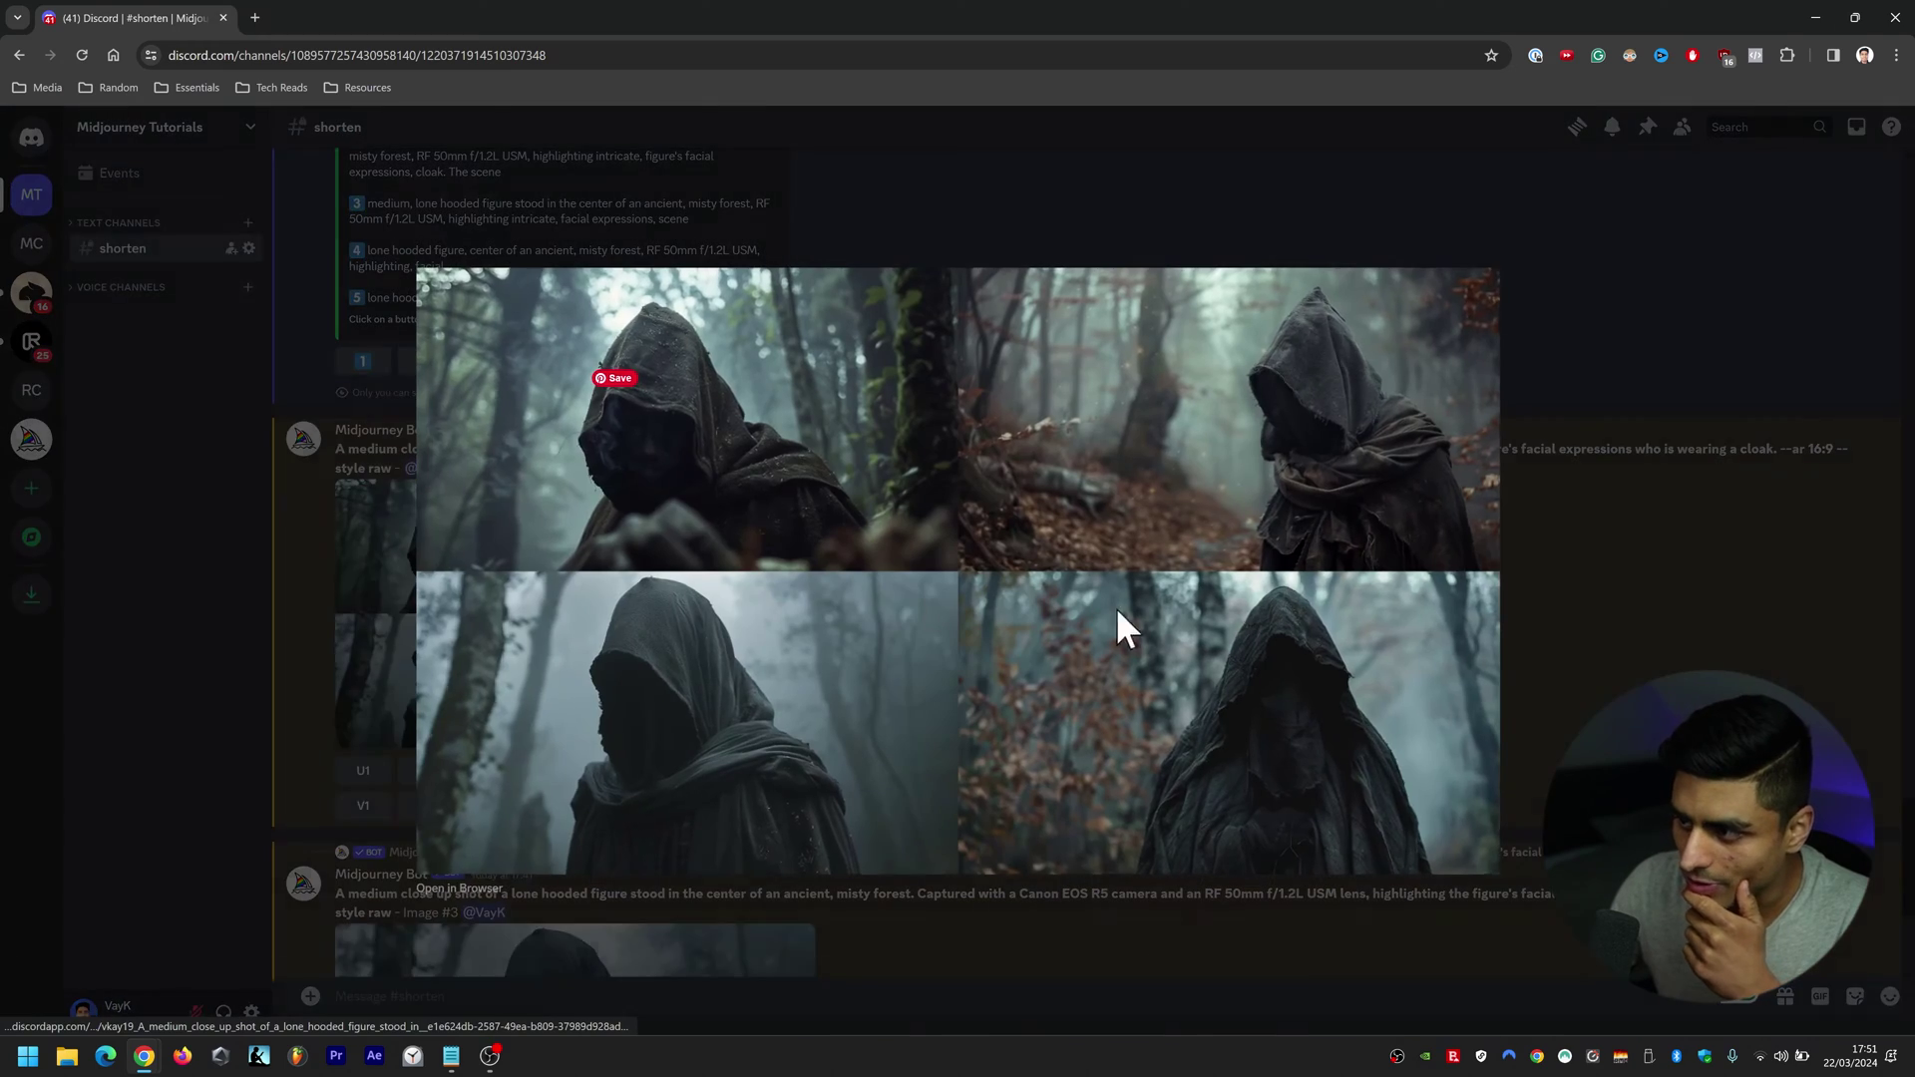
{"action": "left_click", "coordinate": [1645, 654]}
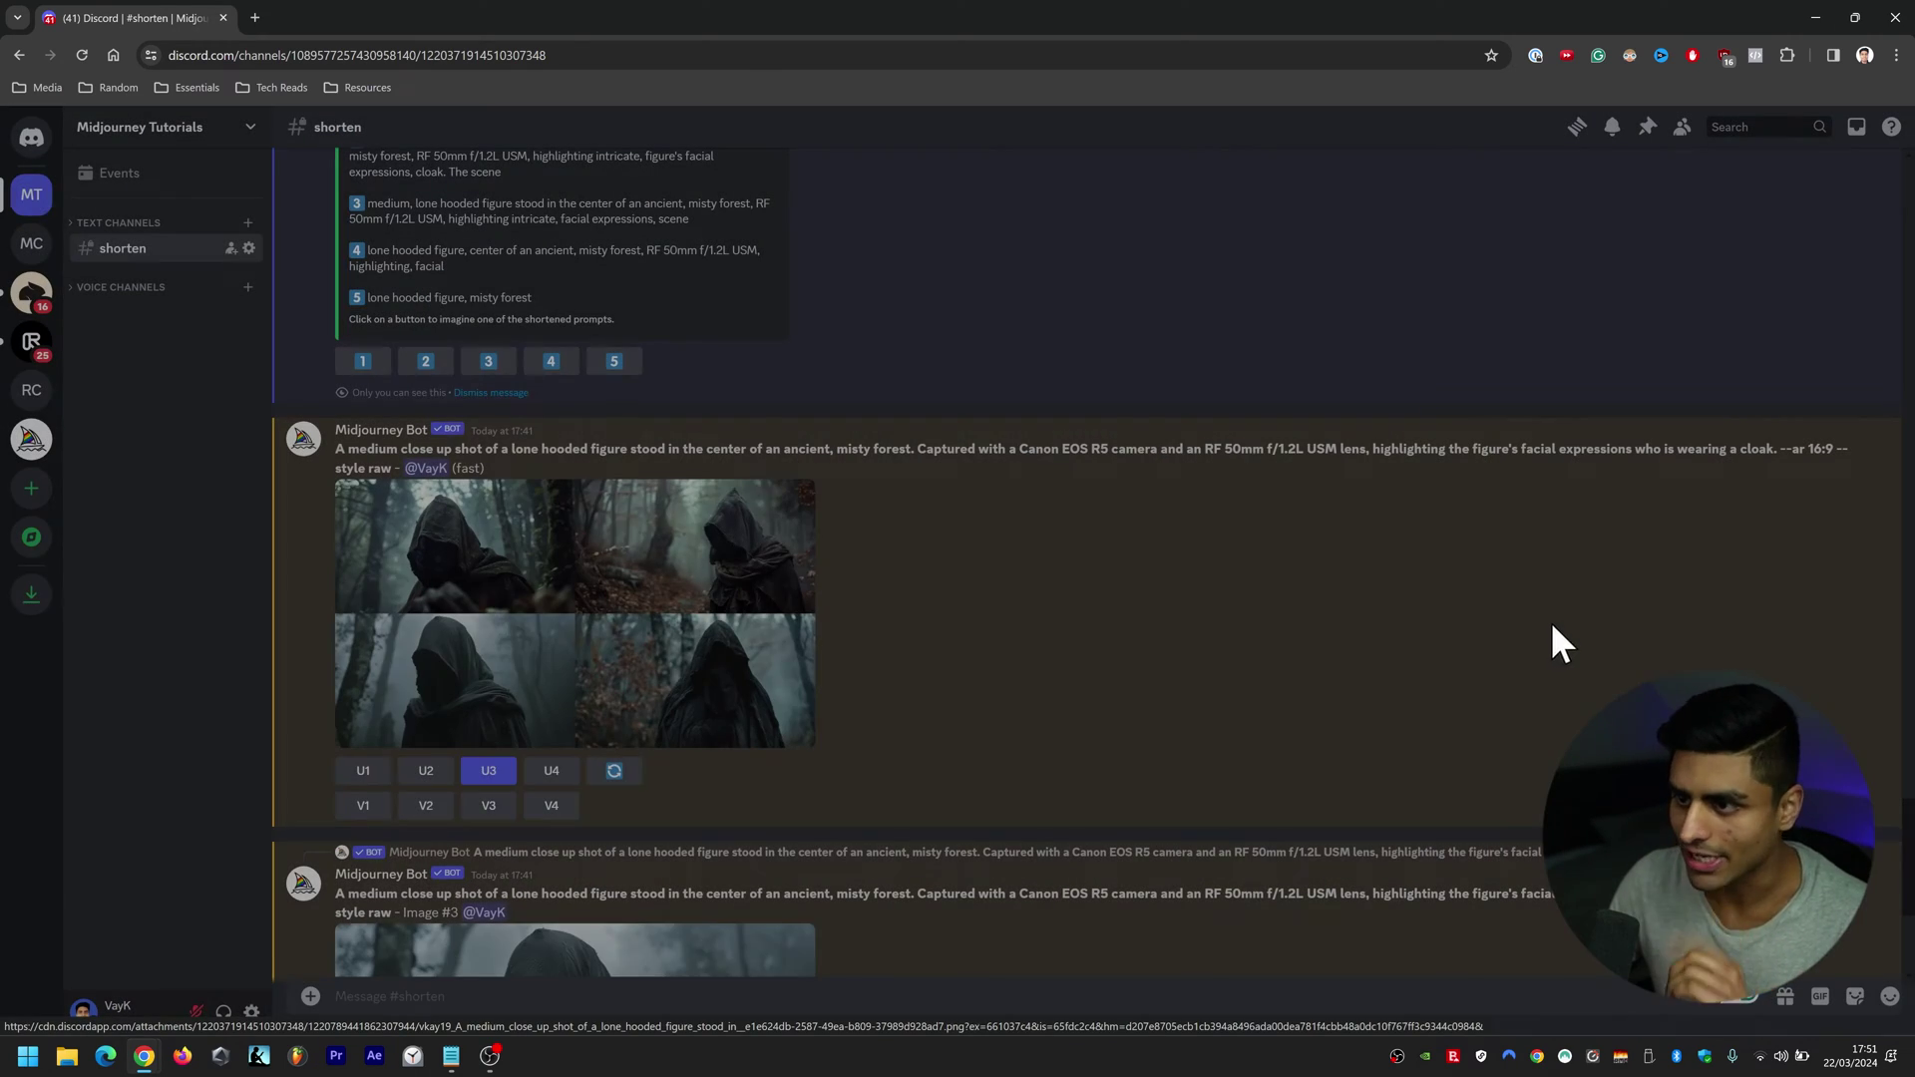
Scroll back up to the earlier neon cityscape grid and its long prompt
{"action": "scroll", "coordinate": [1506, 608], "scroll_direction": "down", "scroll_amount": 4}
{"action": "scroll", "coordinate": [1489, 678], "scroll_direction": "up", "scroll_amount": 15}
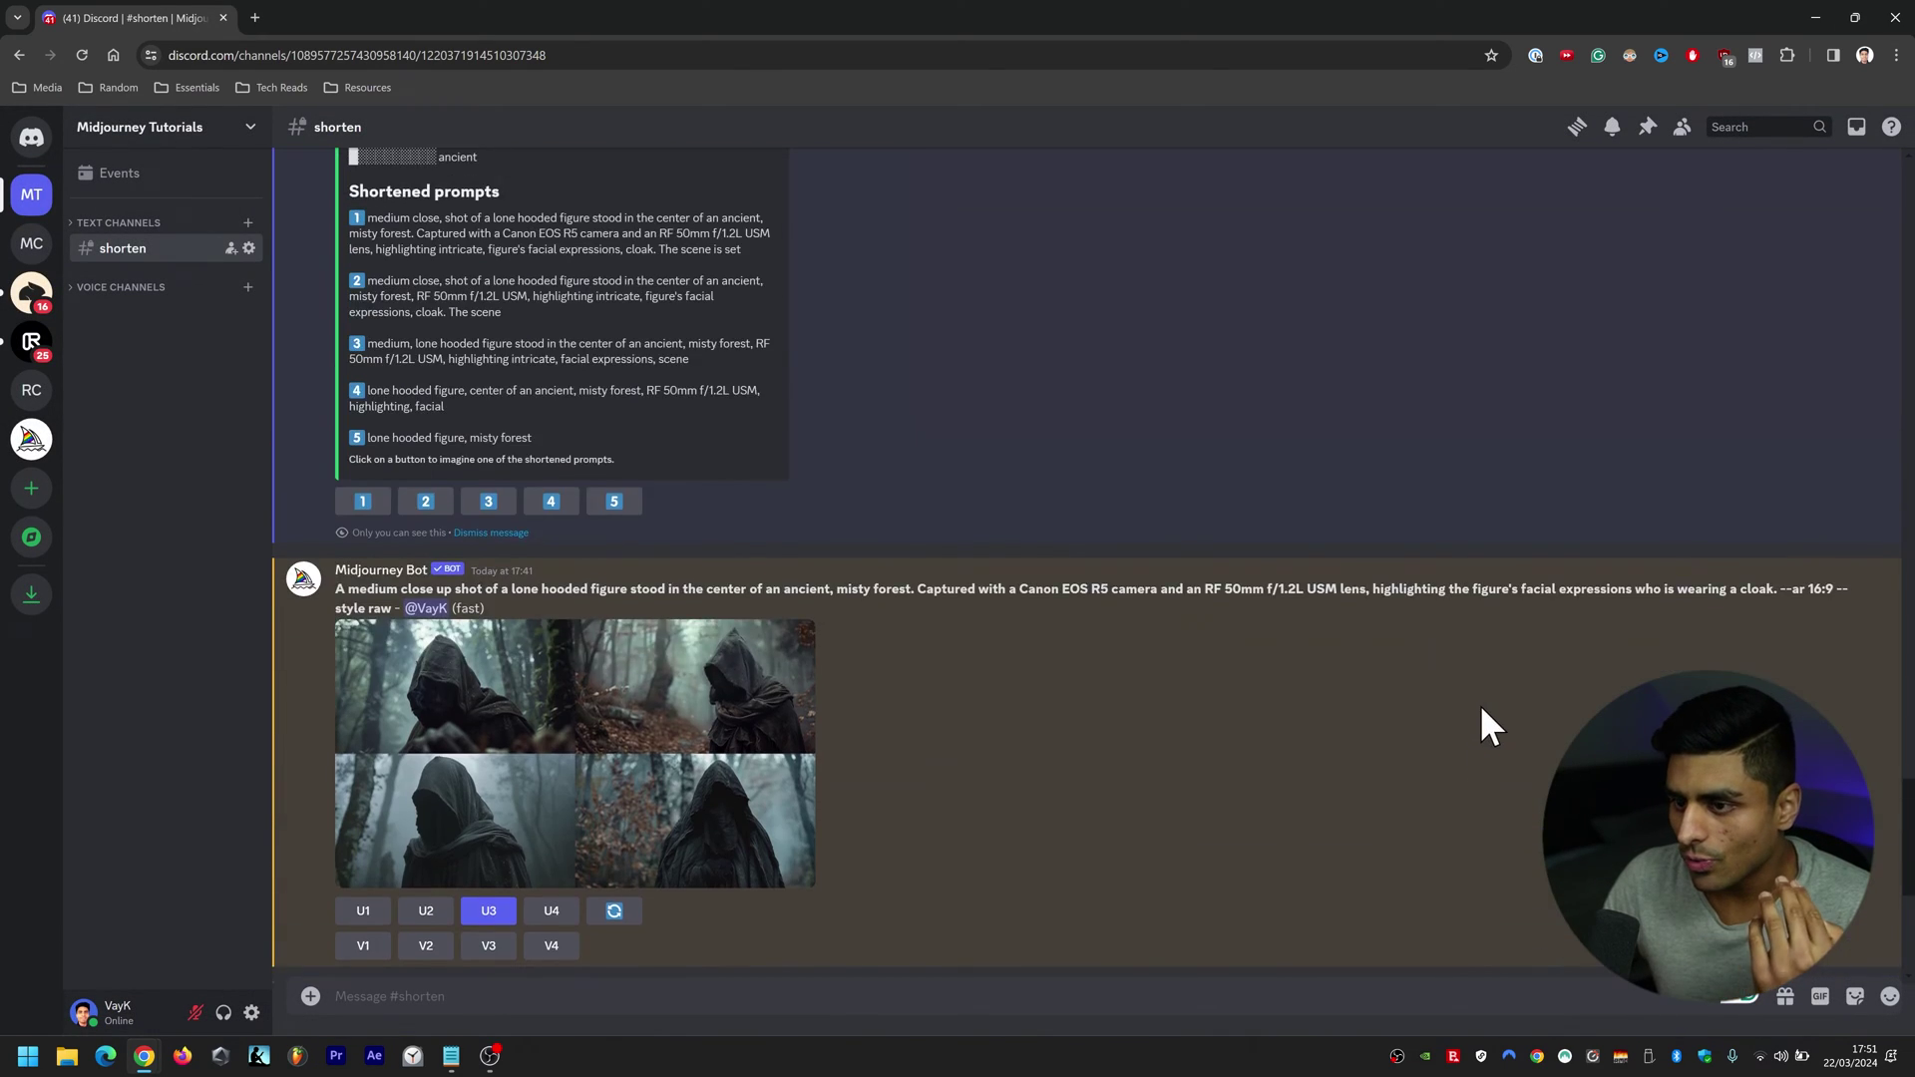
{"action": "scroll", "coordinate": [1492, 702], "scroll_direction": "up", "scroll_amount": 5}
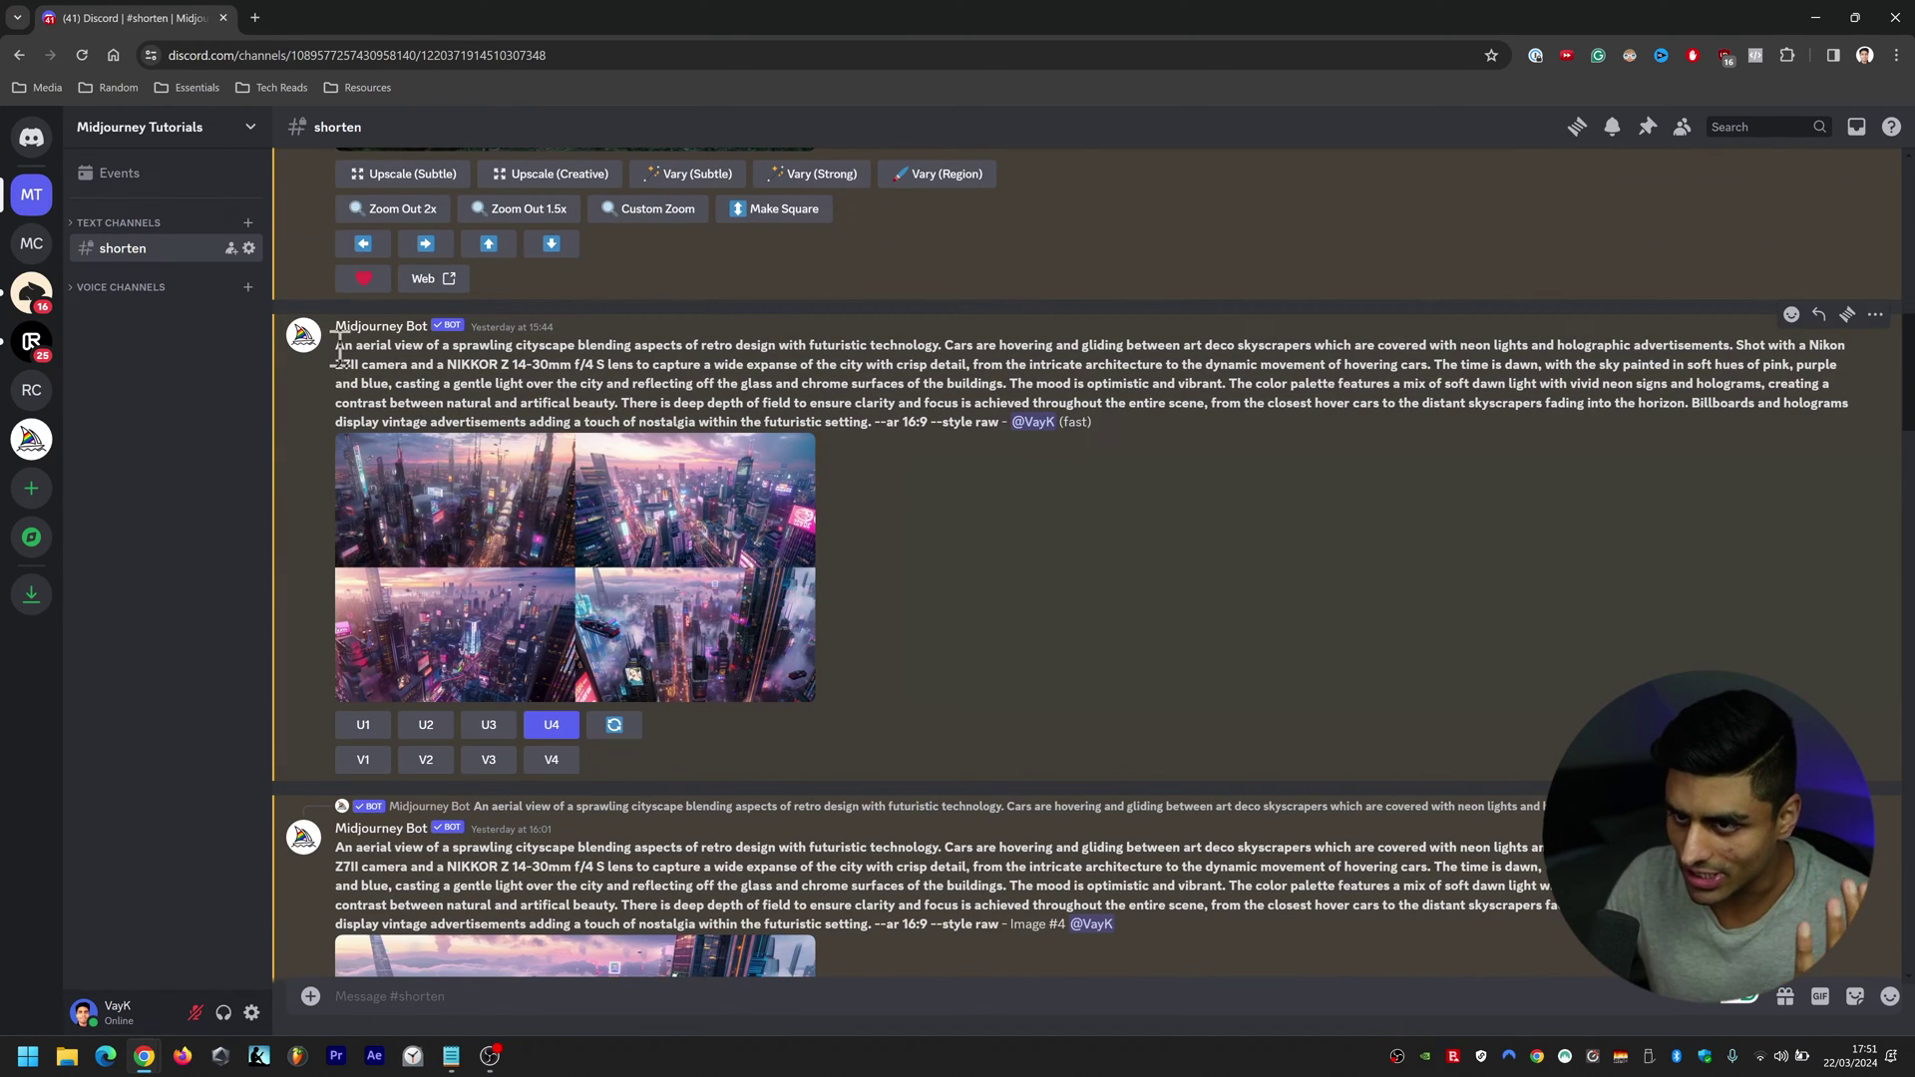
Submit the long cityscape prompt to /shorten
{"action": "left_click_drag", "start_coordinate": [335, 345], "coordinate": [1010, 419]}
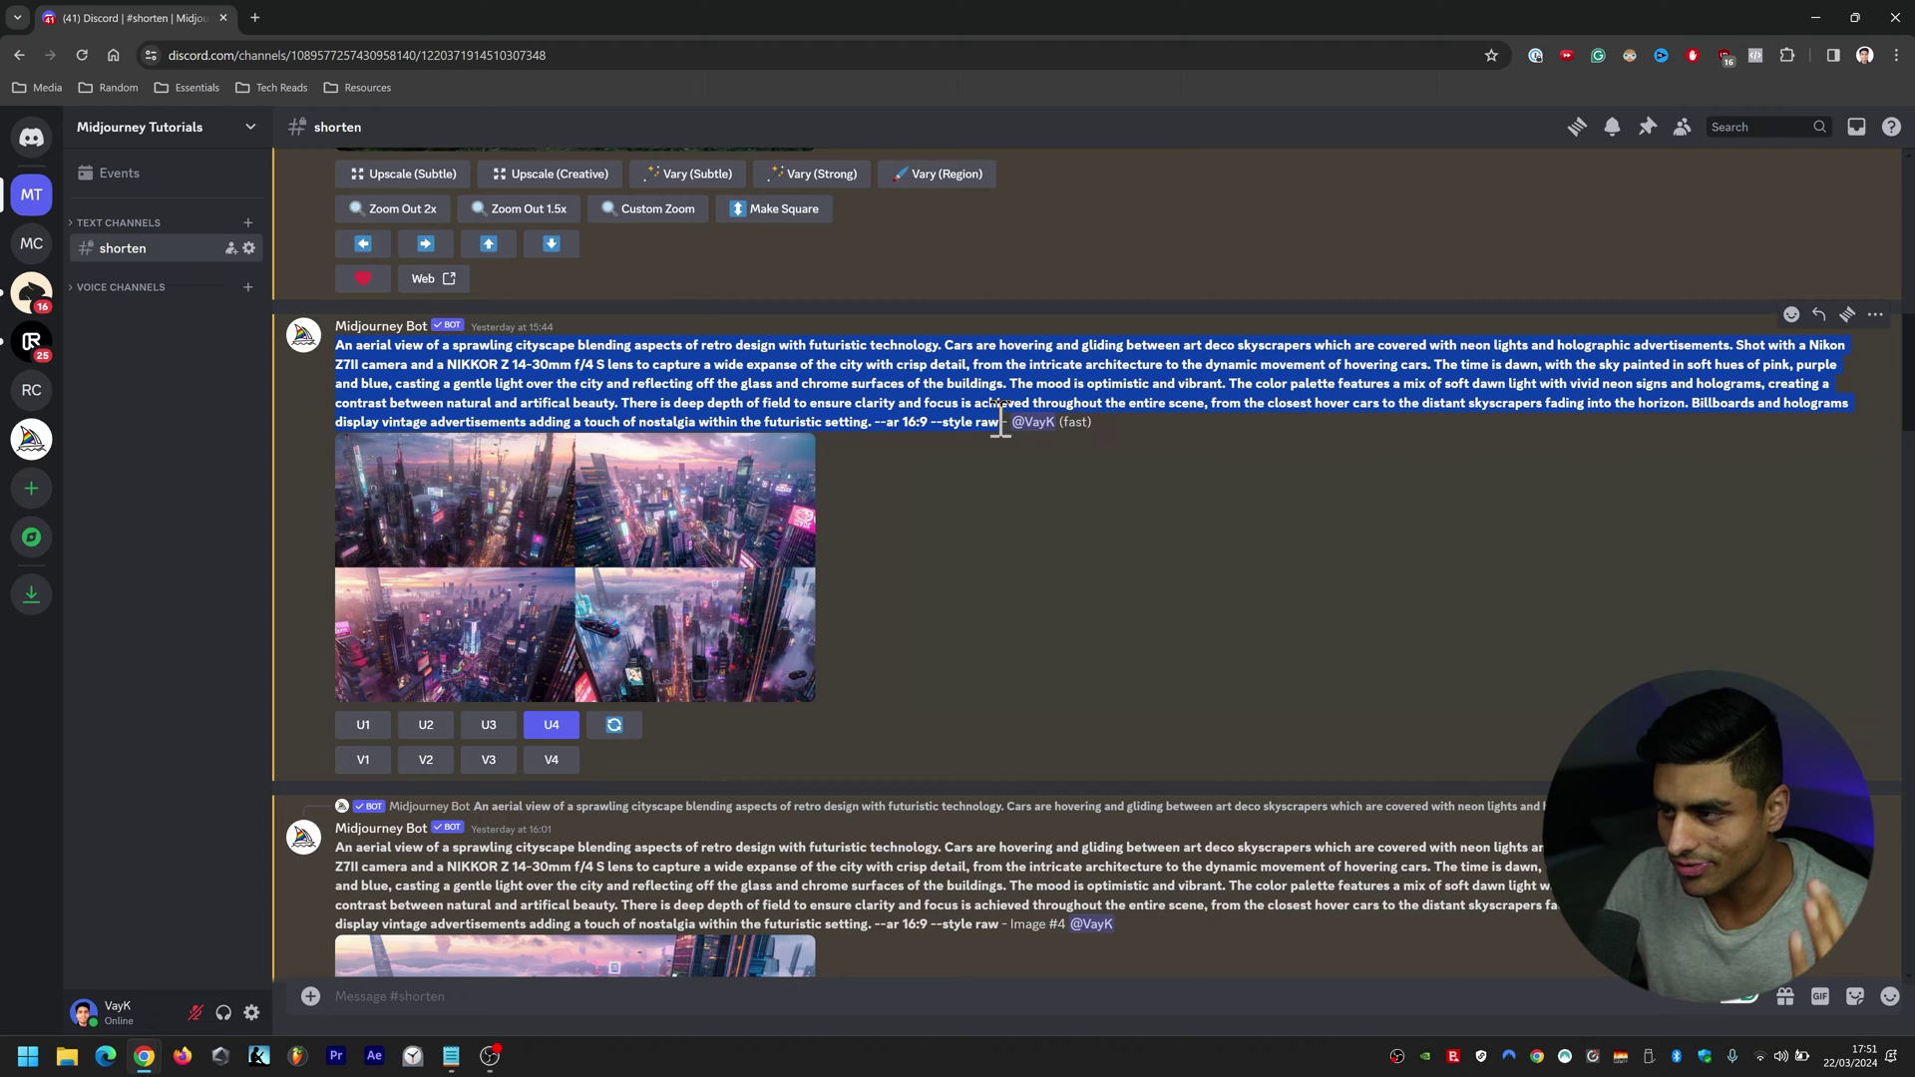
{"action": "left_click", "coordinate": [1221, 566]}
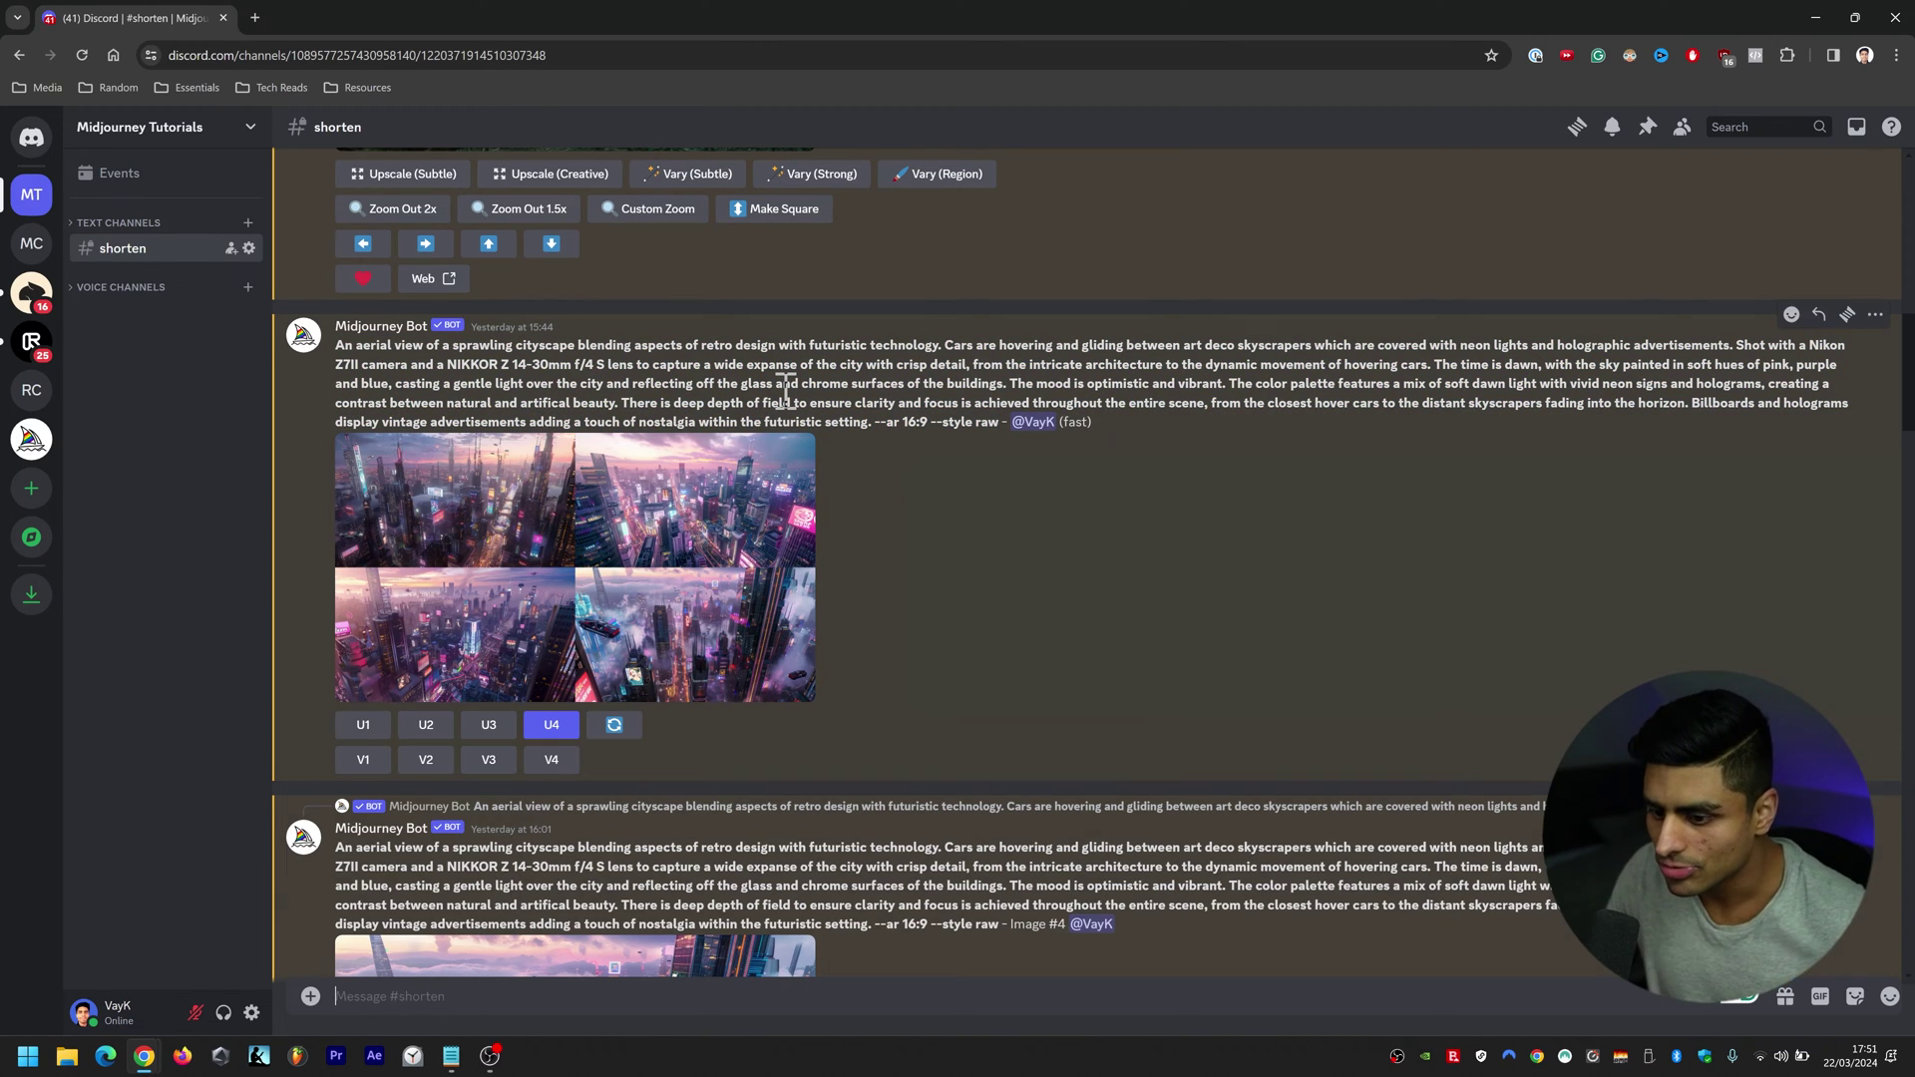
{"action": "type", "text": "/shorten"}
{"action": "key", "text": "Return"}
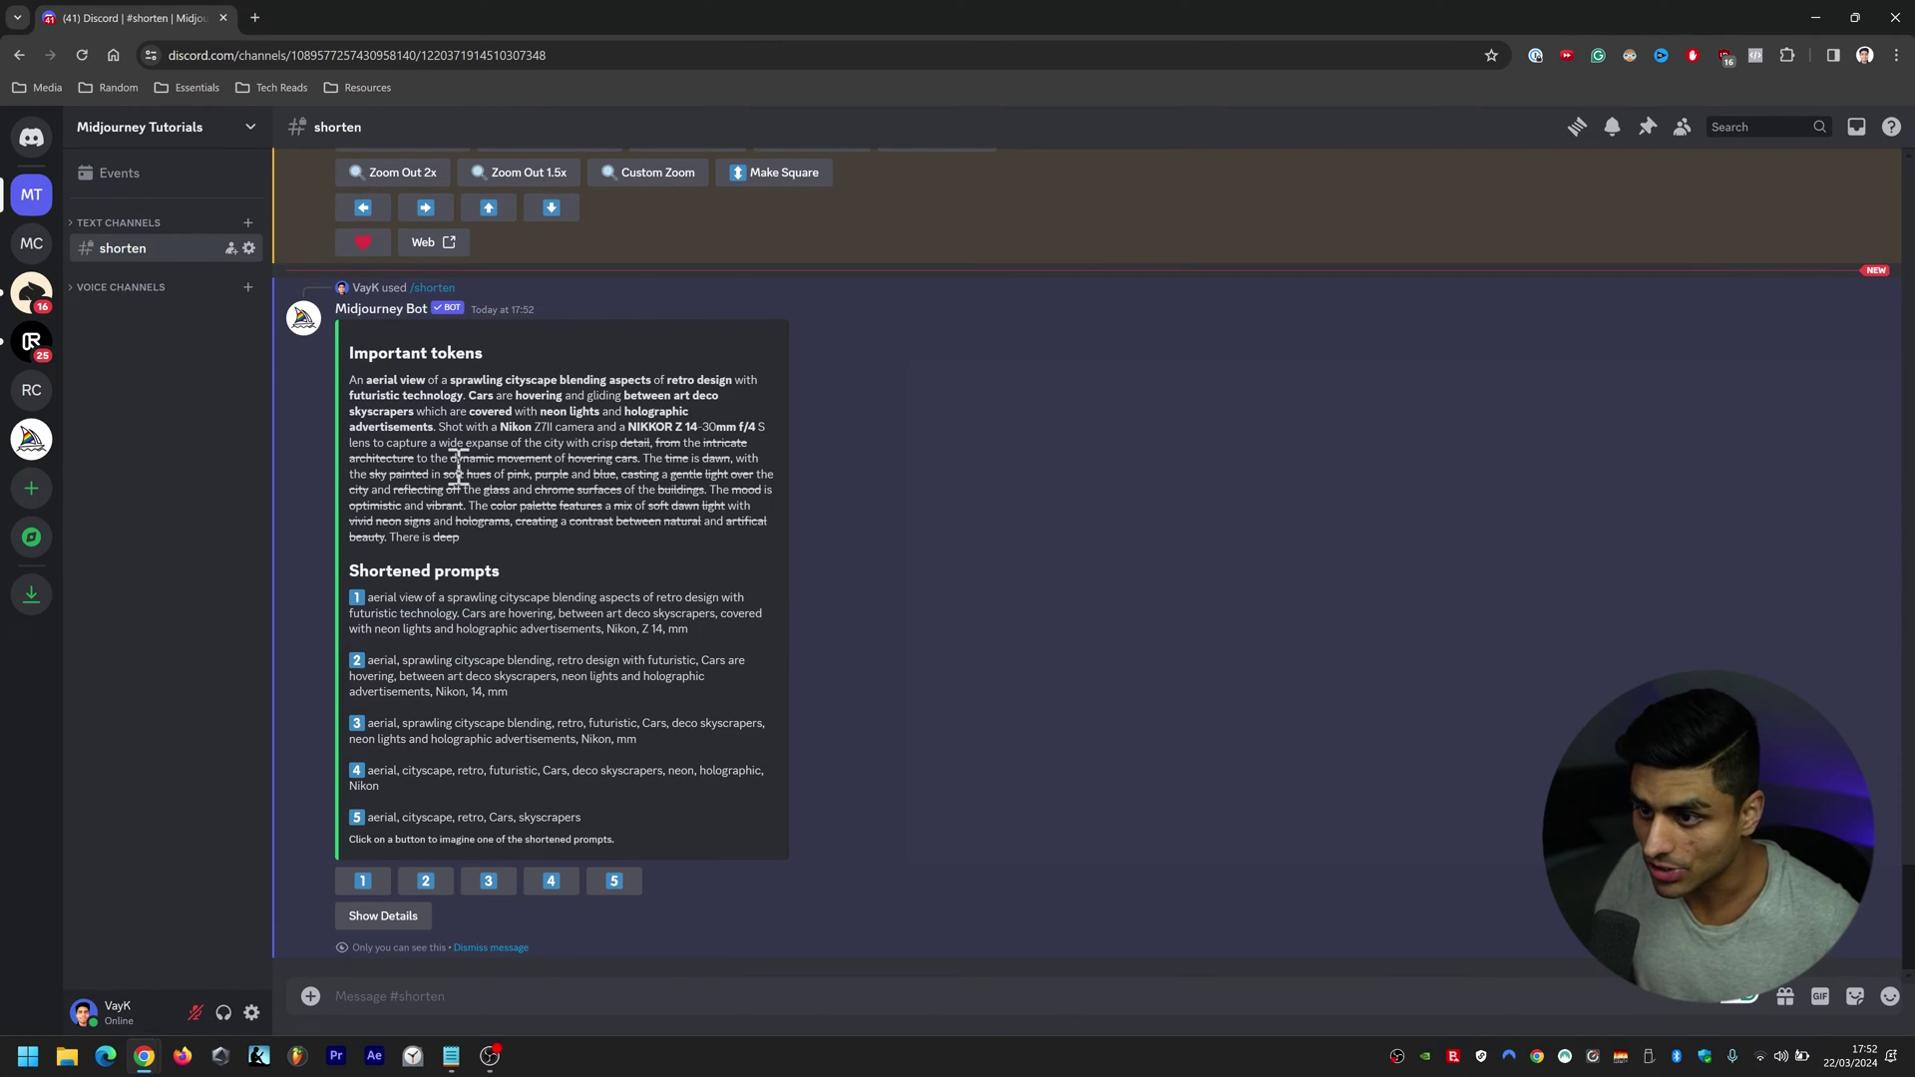
Review the reply's important tokens and five shortened cityscape prompts
{"action": "left_click_drag", "start_coordinate": [459, 451], "coordinate": [738, 519]}
{"action": "left_click", "coordinate": [712, 552]}
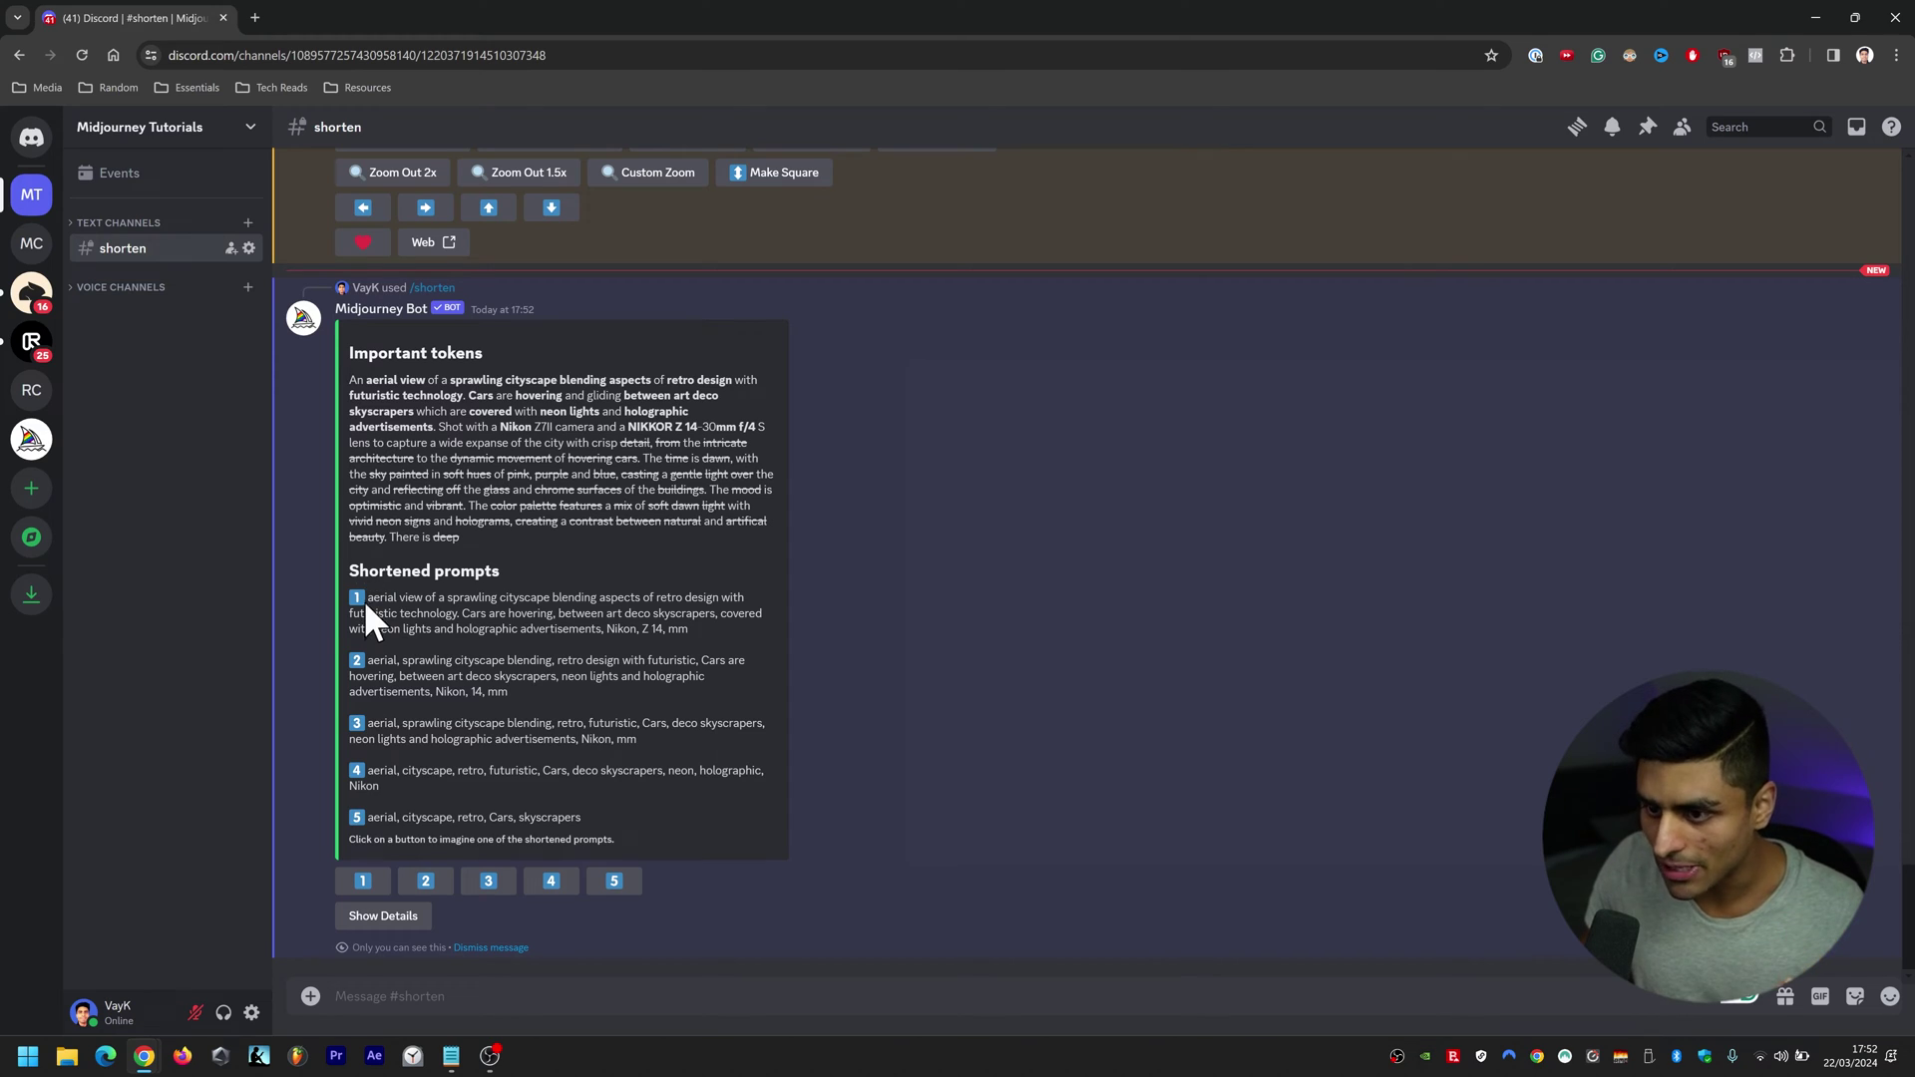
{"action": "left_click_drag", "start_coordinate": [363, 600], "coordinate": [901, 810]}
{"action": "left_click", "coordinate": [1027, 803]}
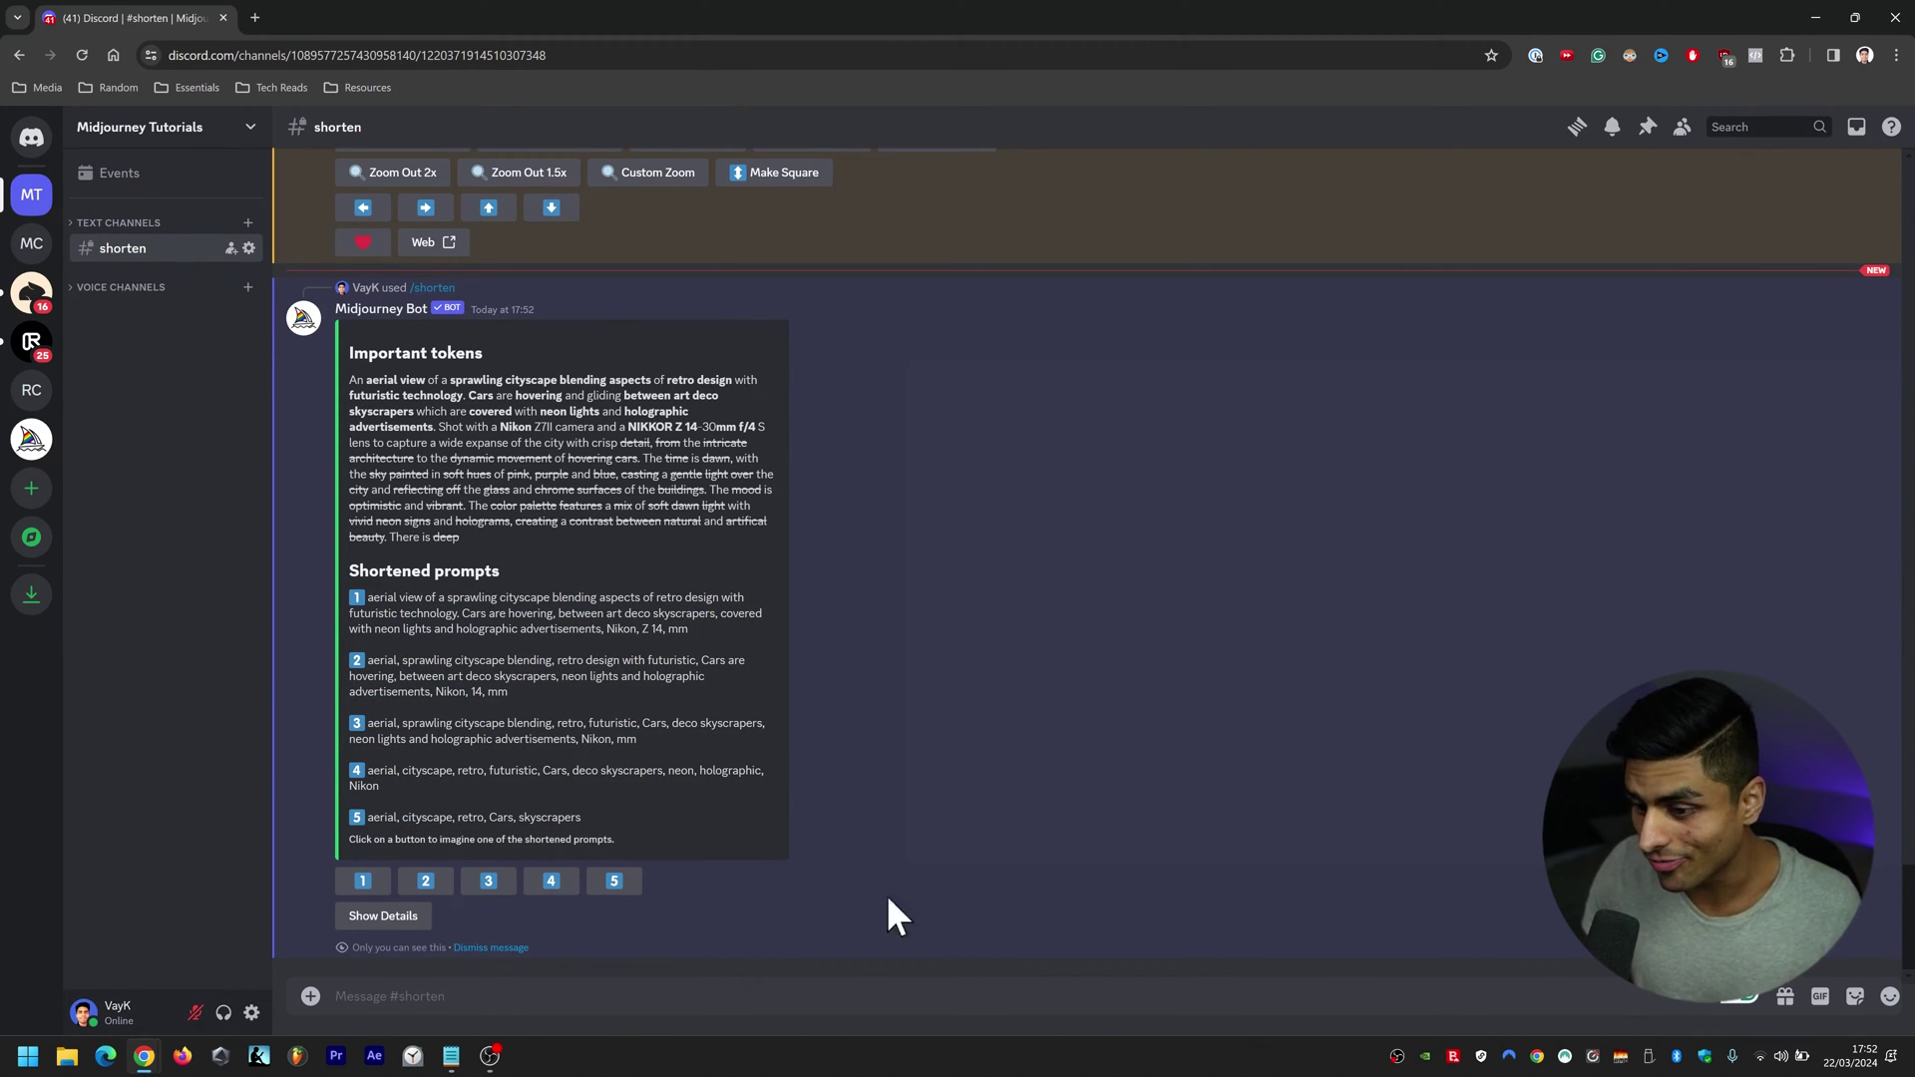
{"action": "left_click_drag", "start_coordinate": [440, 380], "coordinate": [718, 427]}
{"action": "left_click", "coordinate": [599, 394]}
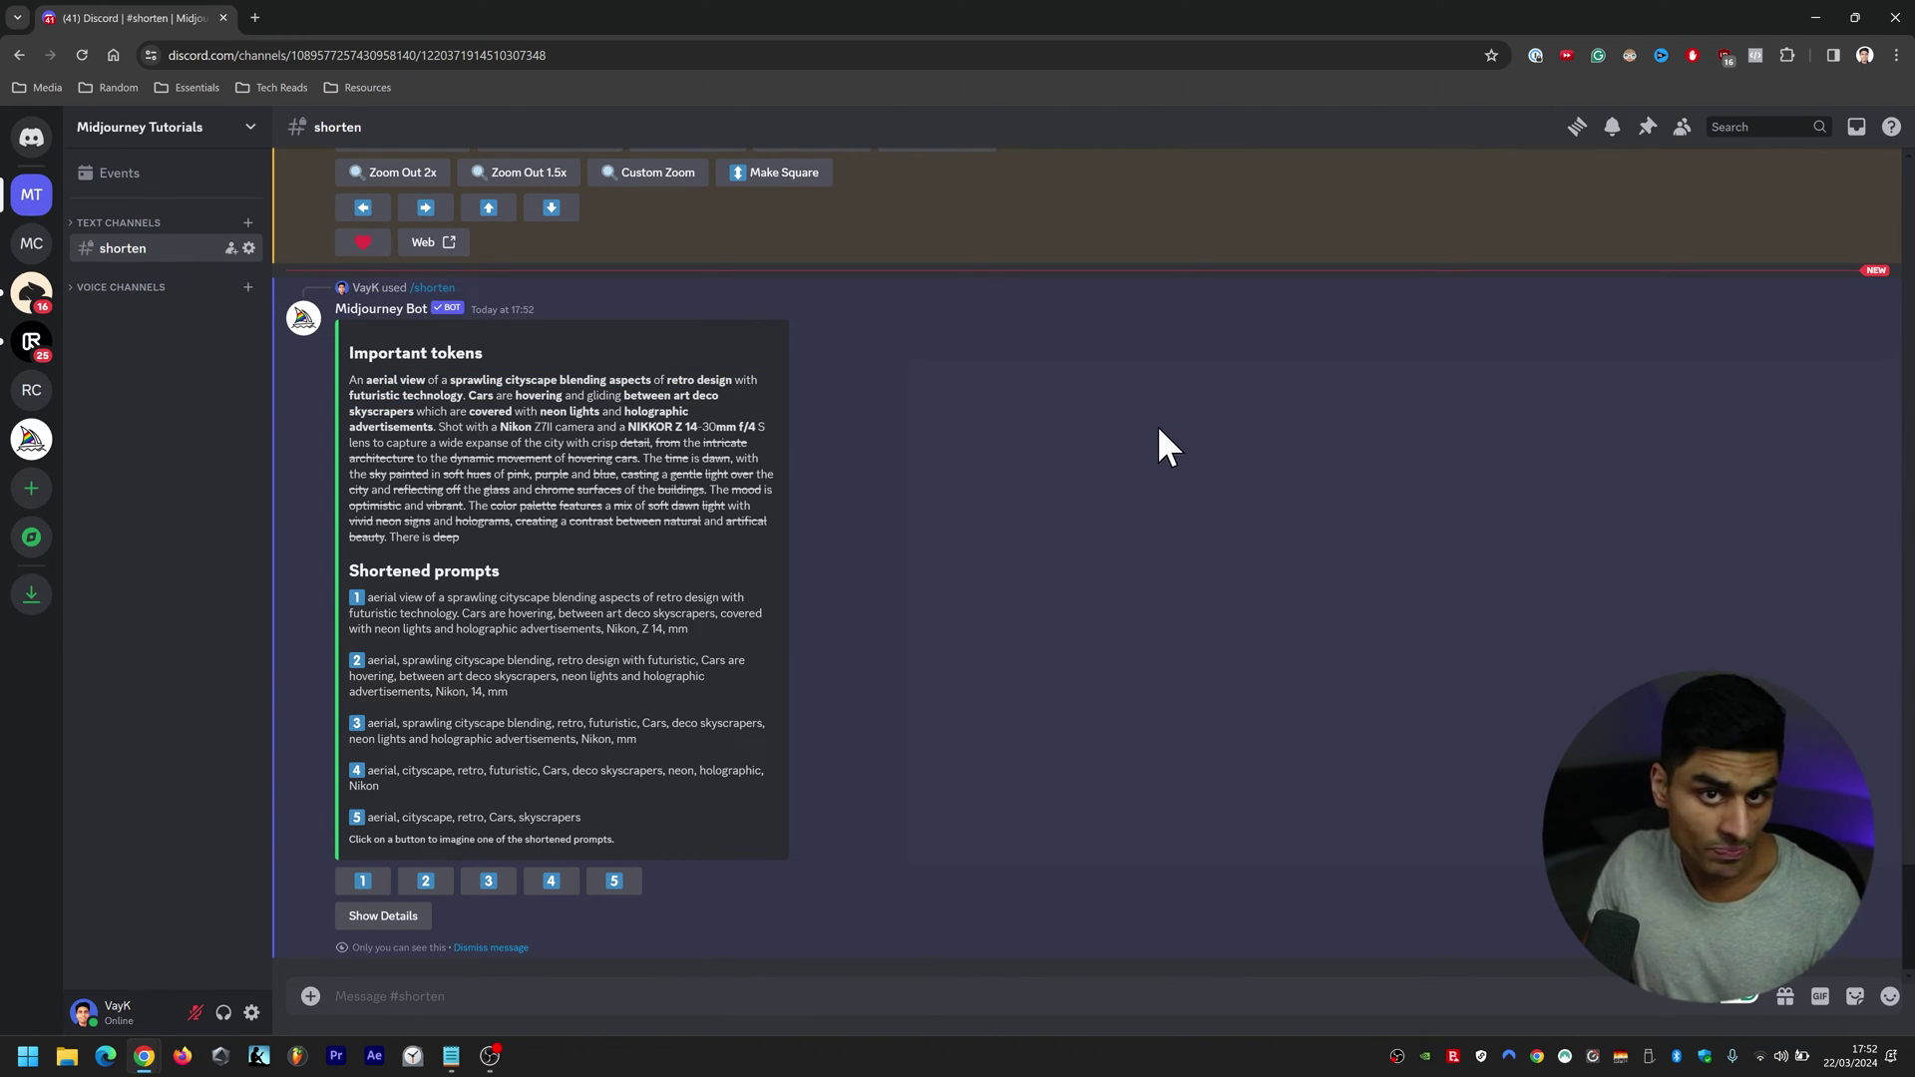
Expand Show Details and review the token weight ranking and shortened prompt 3
{"action": "left_click", "coordinate": [381, 922]}
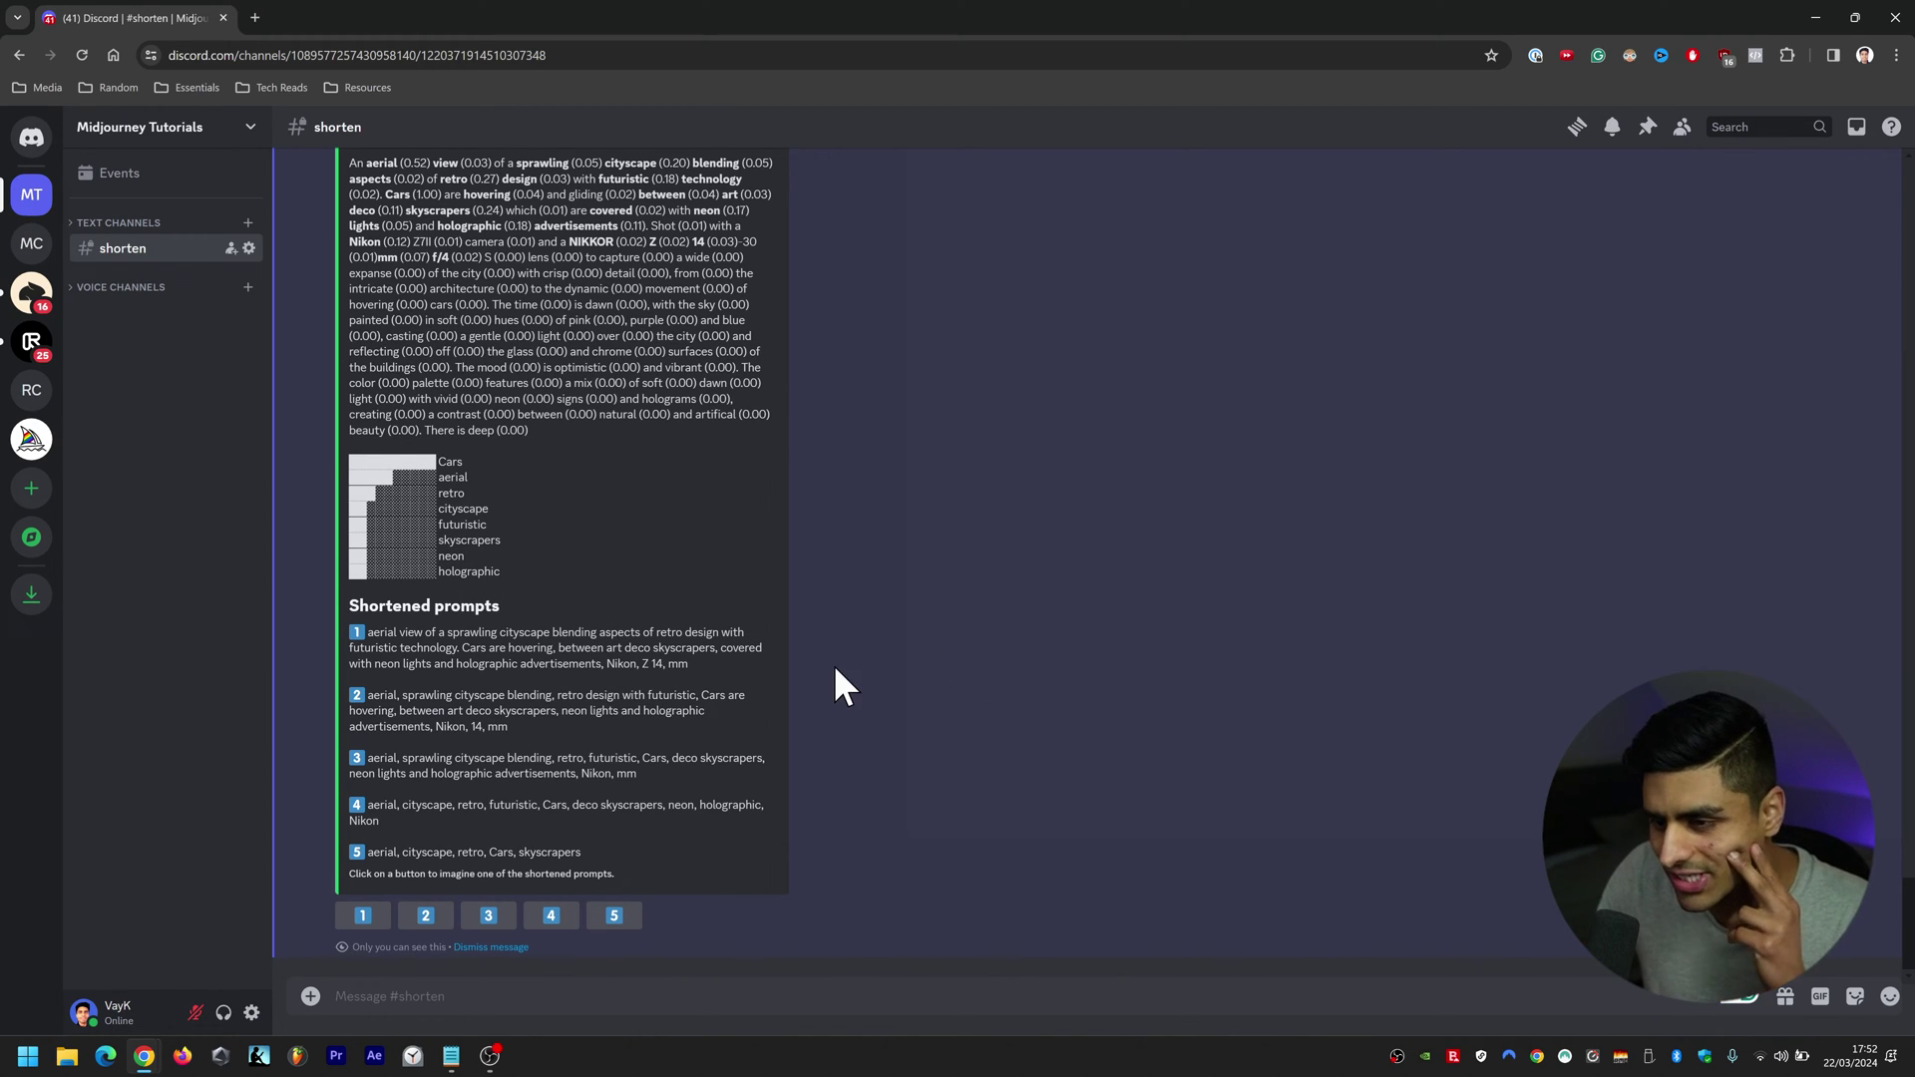
{"action": "left_click_drag", "start_coordinate": [482, 450], "coordinate": [499, 568]}
{"action": "left_click", "coordinate": [500, 568]}
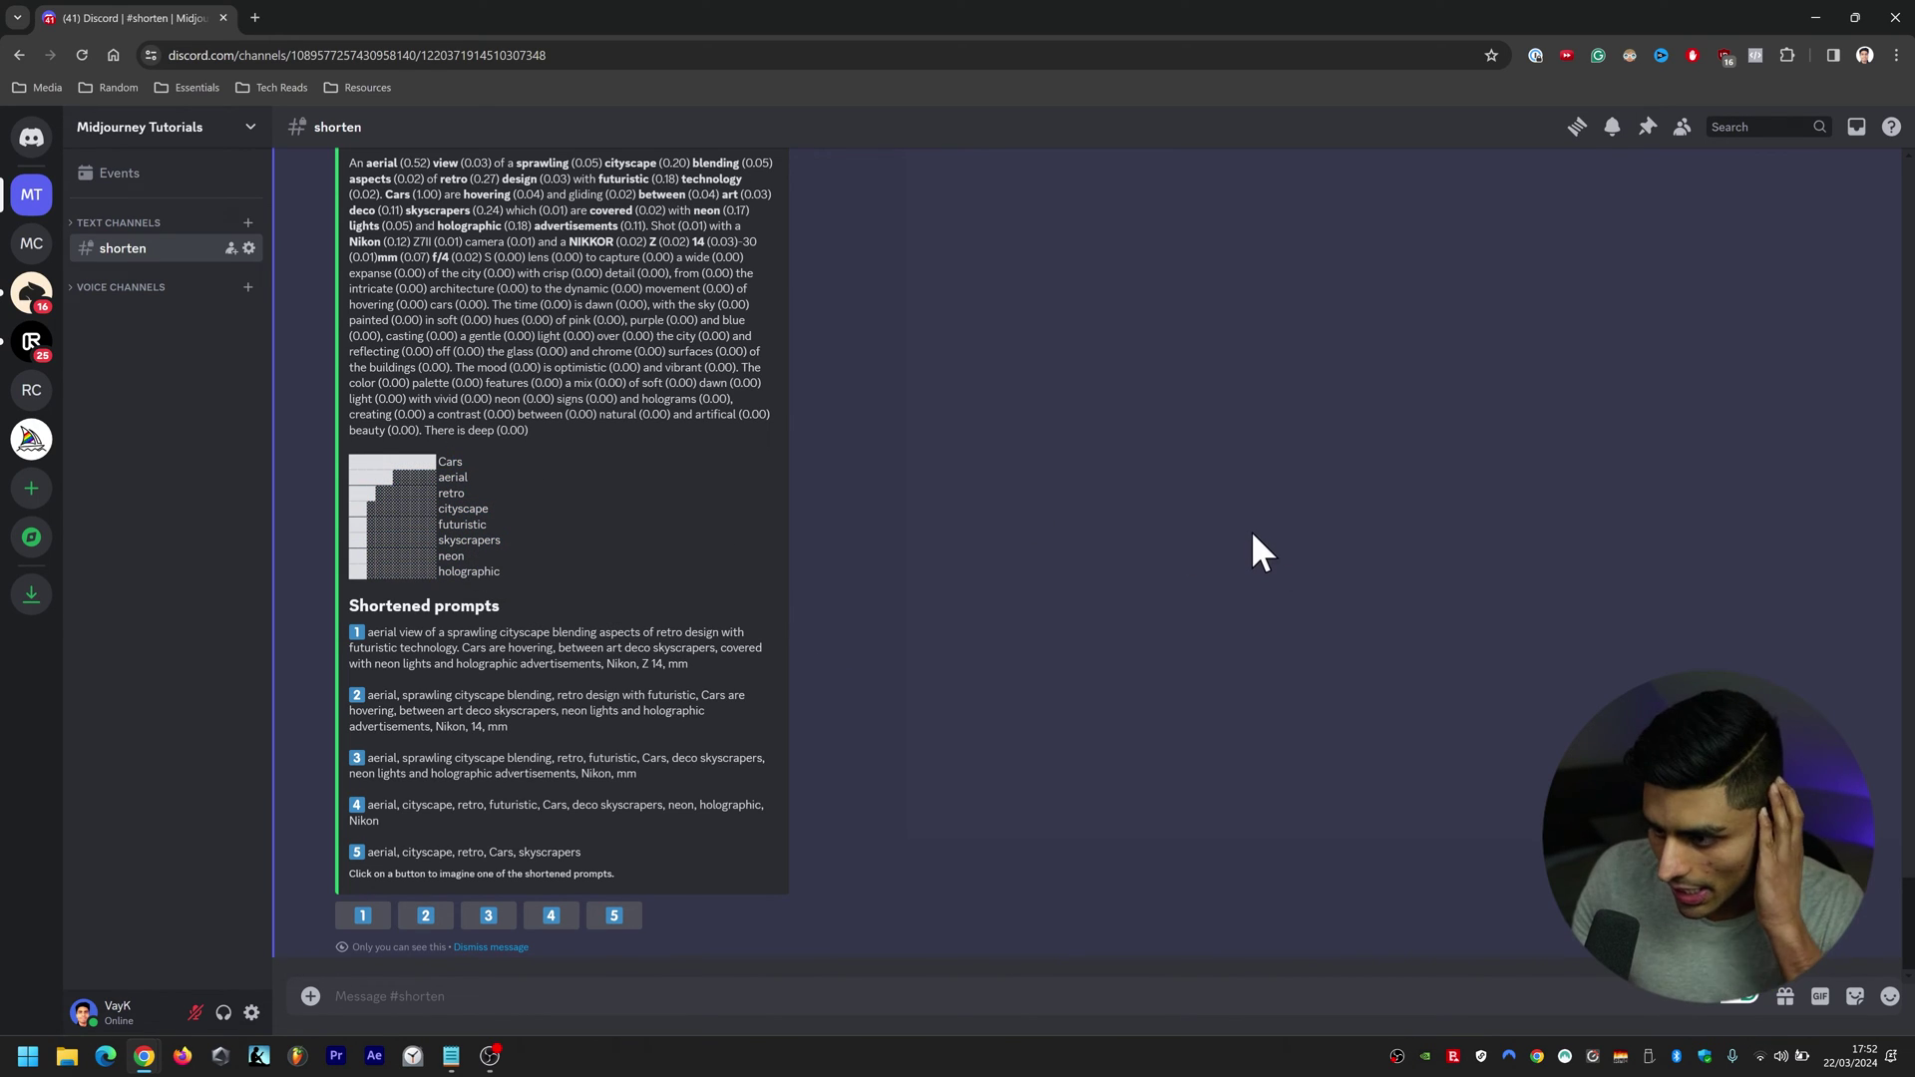
{"action": "triple_click", "coordinate": [439, 760]}
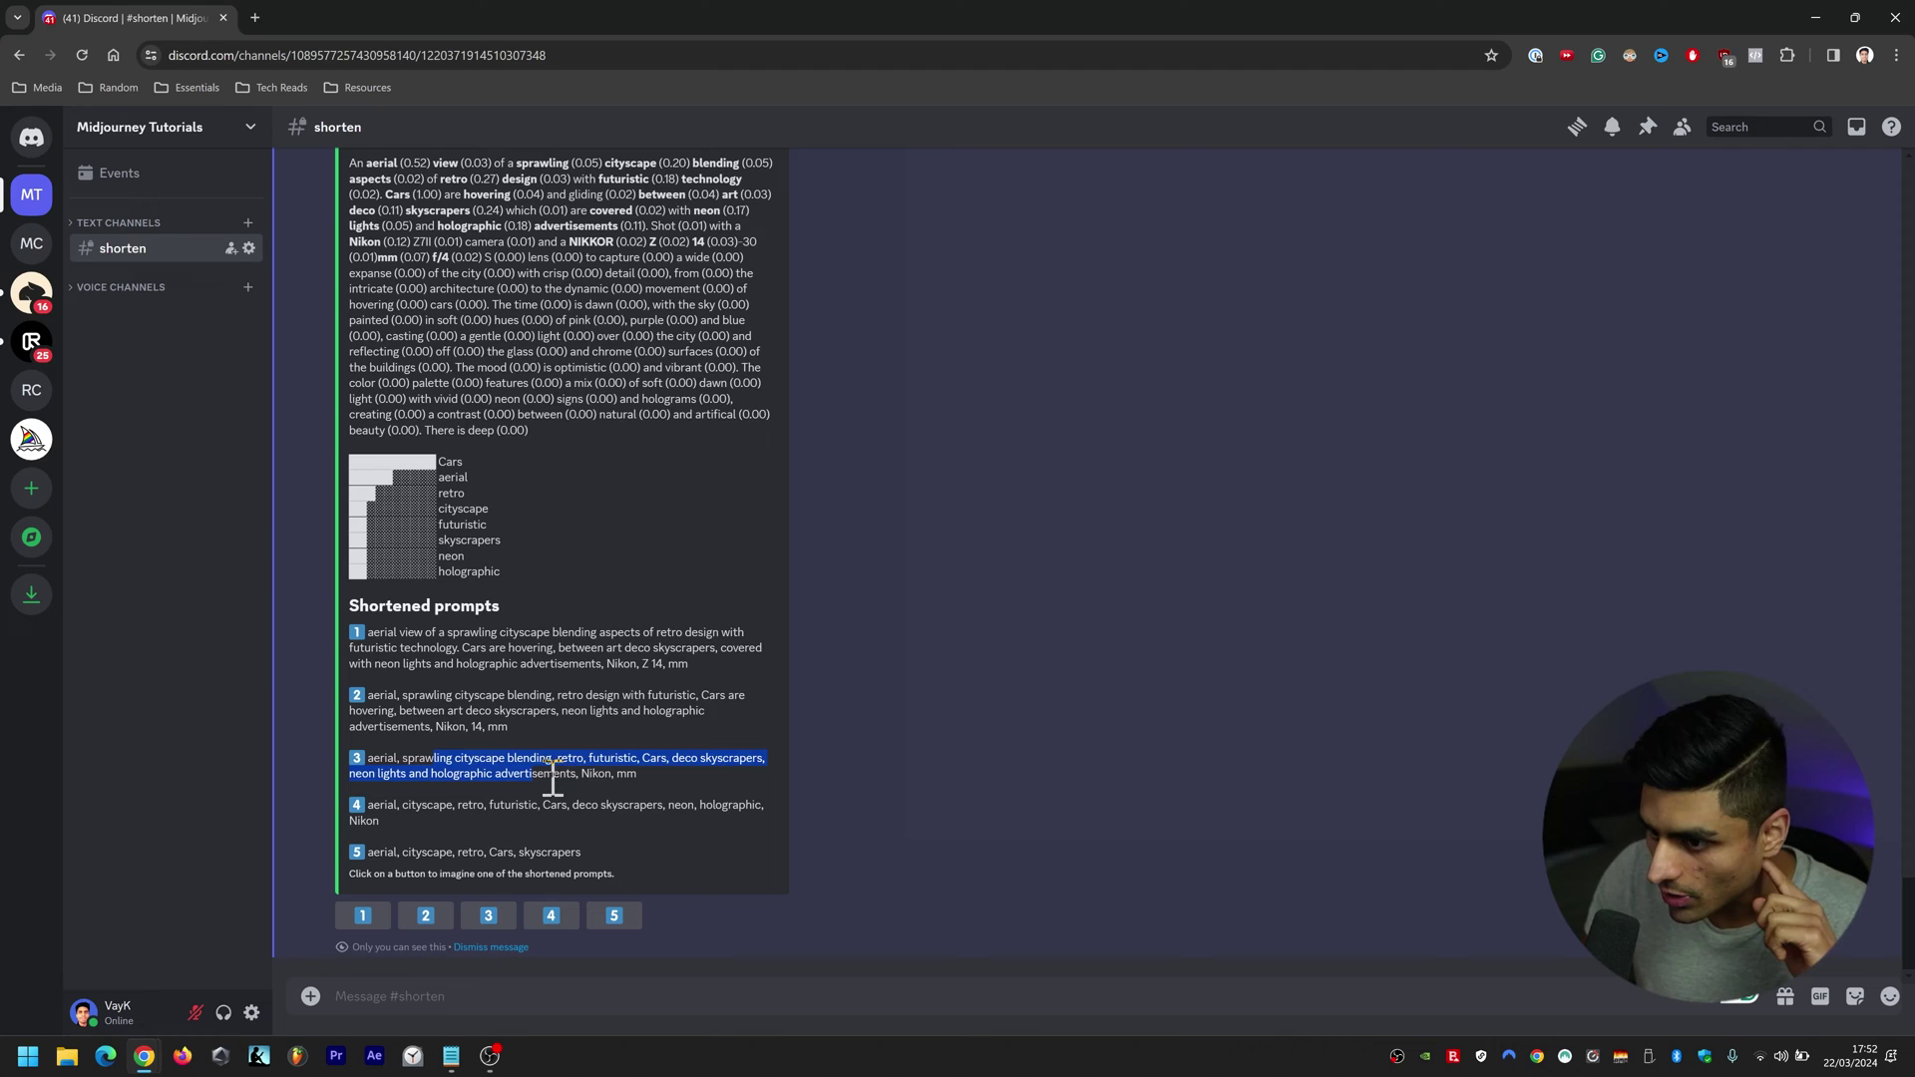
{"action": "left_click", "coordinate": [547, 783]}
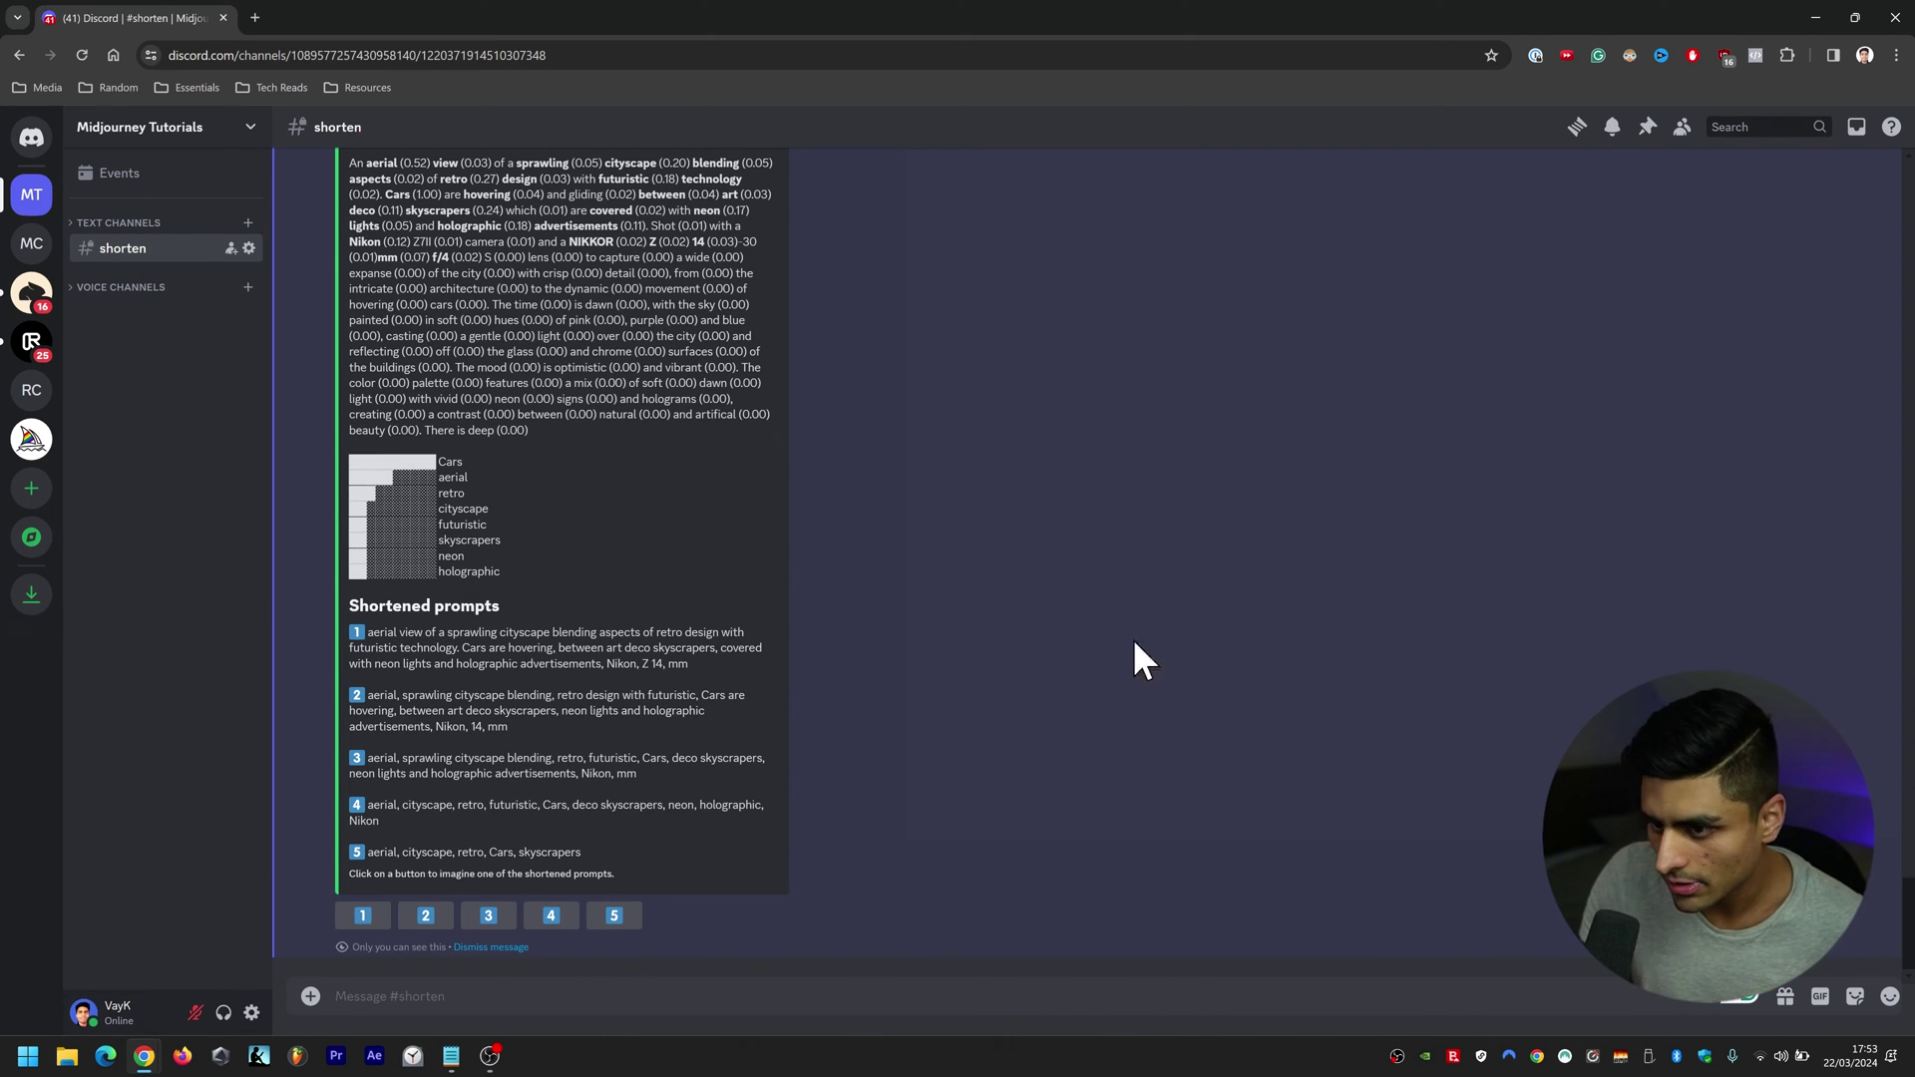
Generate a grid from cityscape shortened prompt 1 and inspect it enlarged
{"action": "key", "text": "Return"}
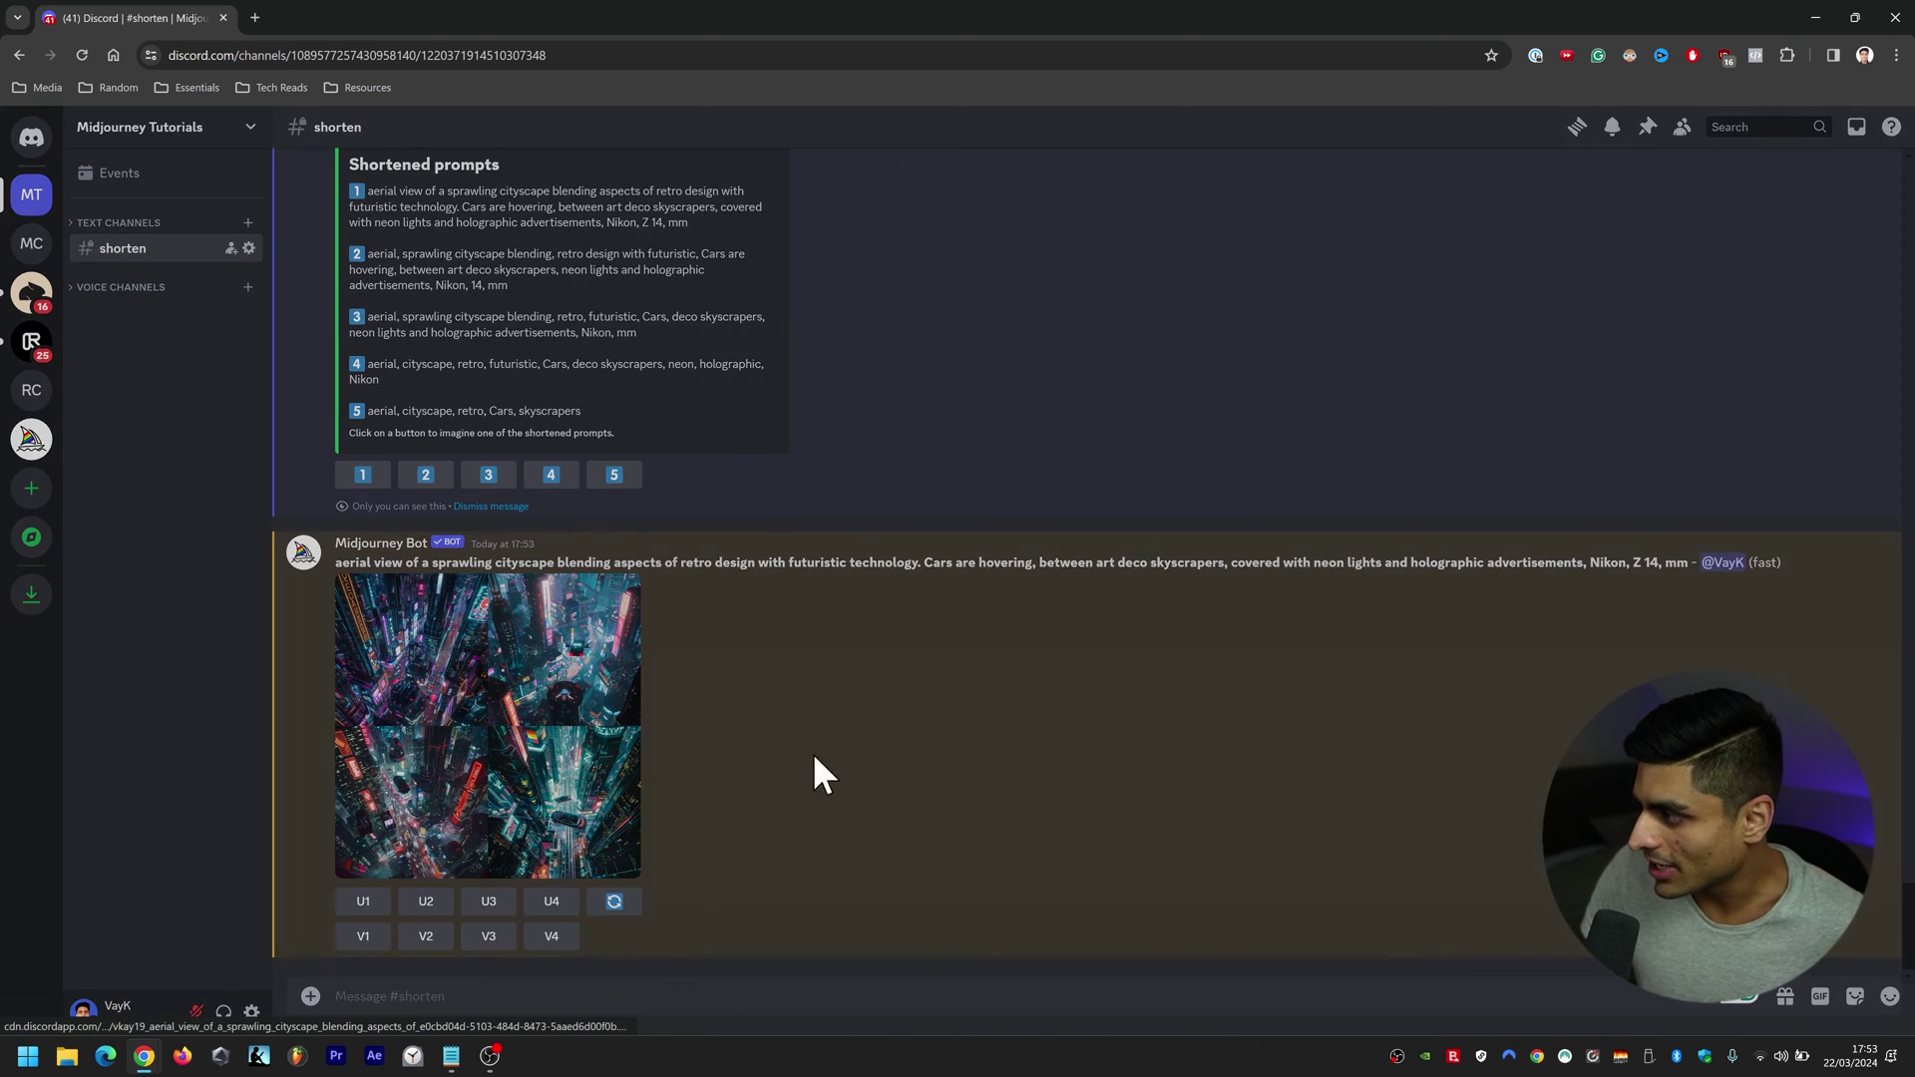
{"action": "left_click", "coordinate": [588, 758]}
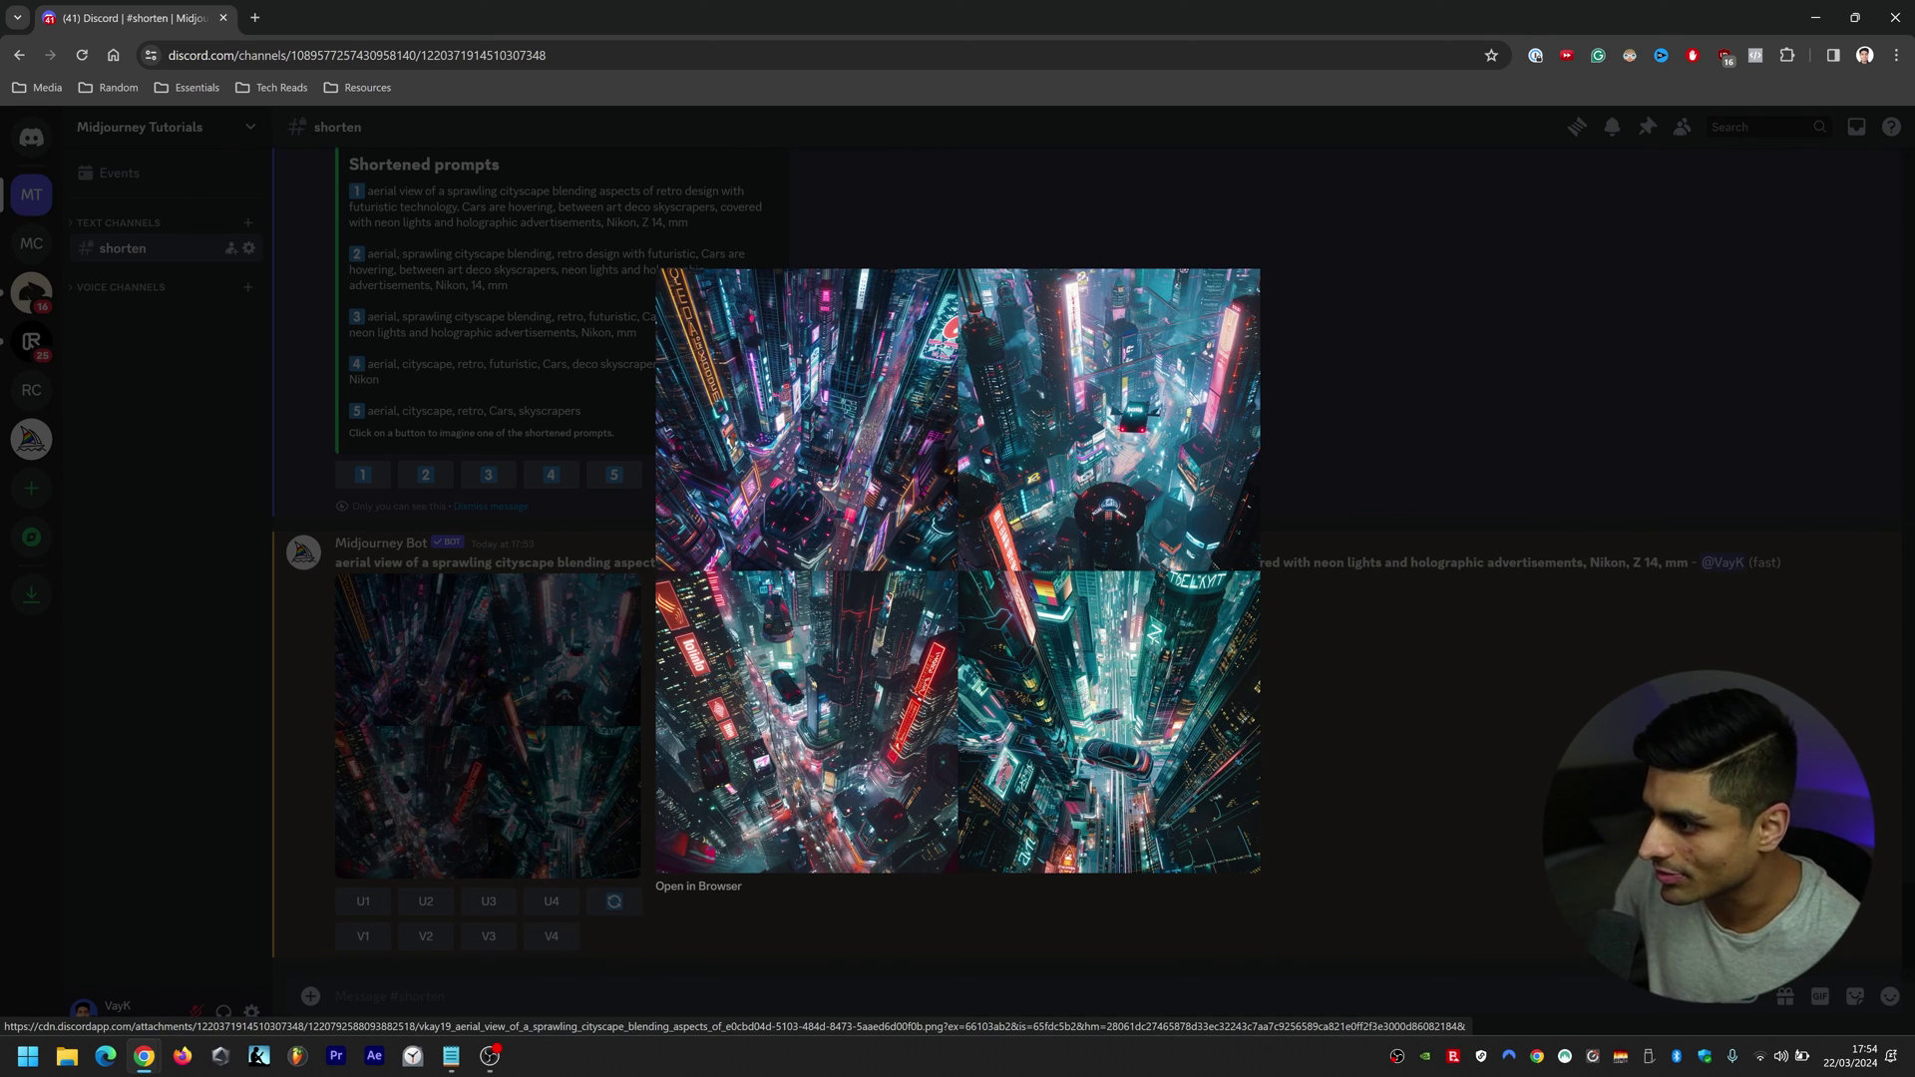
{"action": "key", "text": "Escape"}
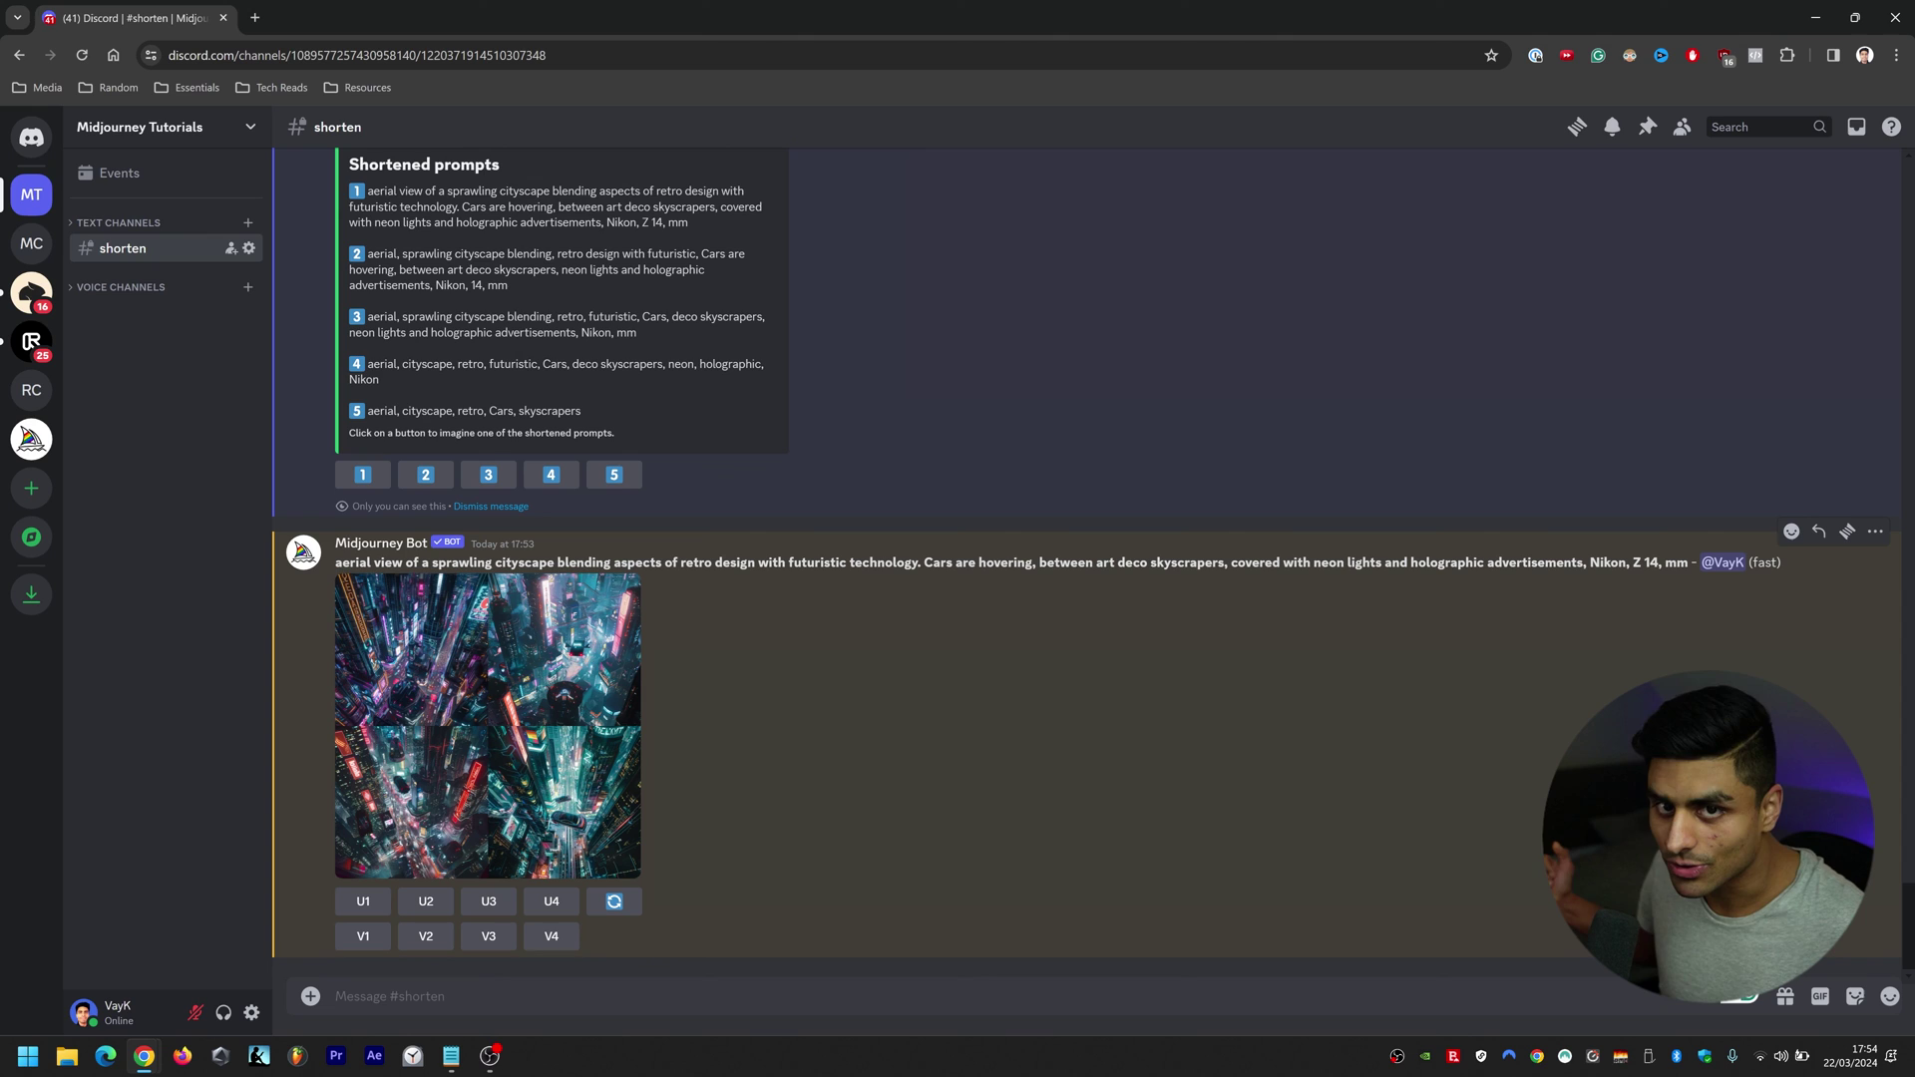